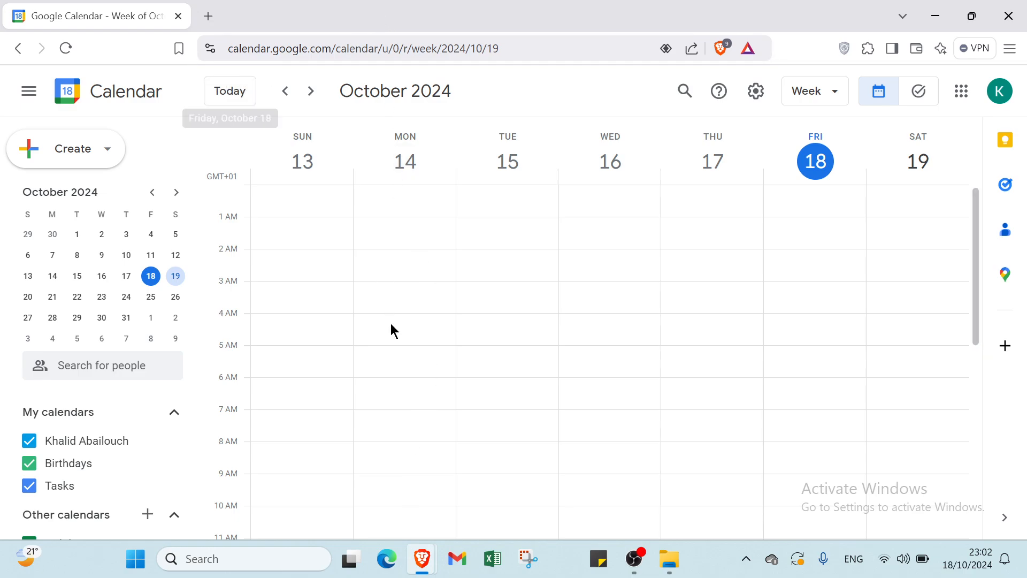
scroll(429, 357, "down", 3)
scroll(498, 322, "down", 4)
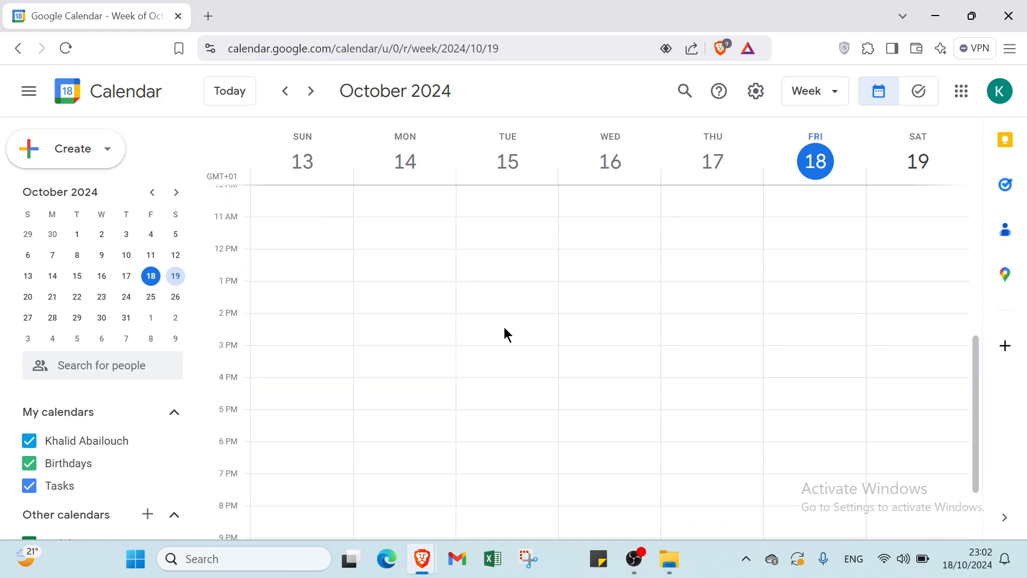
scroll(504, 327, "up", 8)
scroll(504, 328, "down", 1)
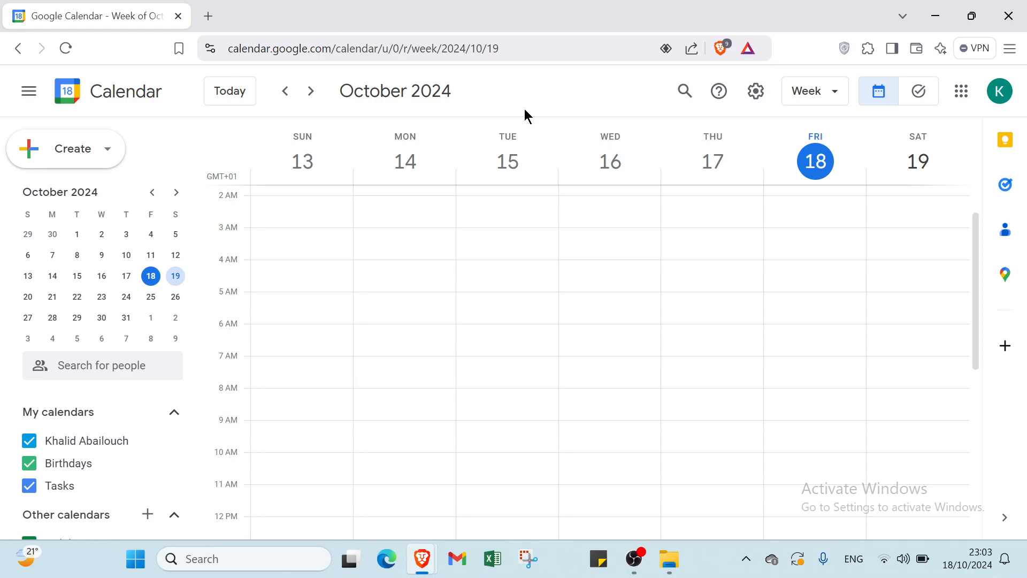
scroll(397, 260, "down", 4)
scroll(397, 260, "up", 5)
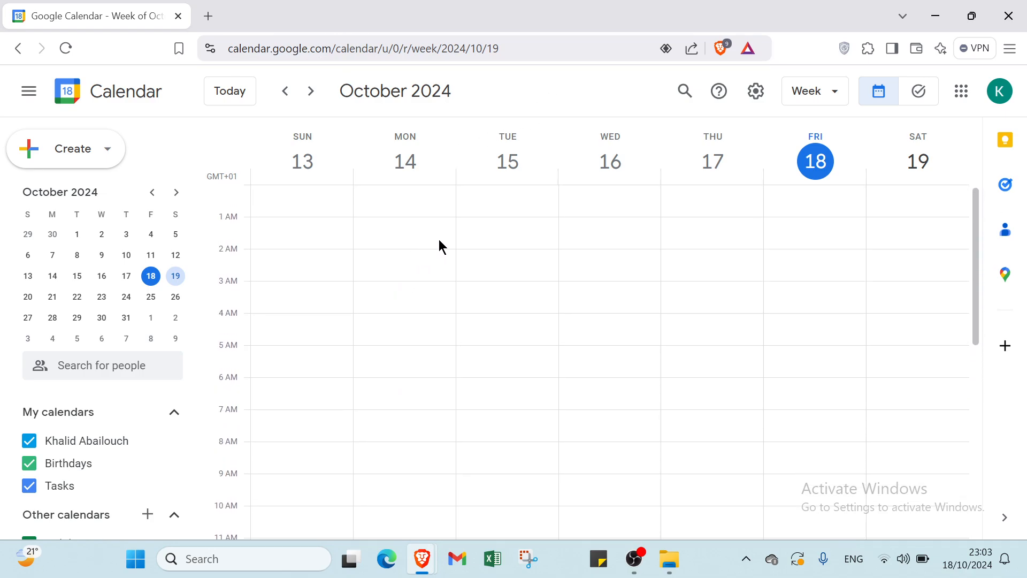
Step: Start creating a new calendar event, viewing the Task form briefly before returning to the Event form
left_click(102, 149)
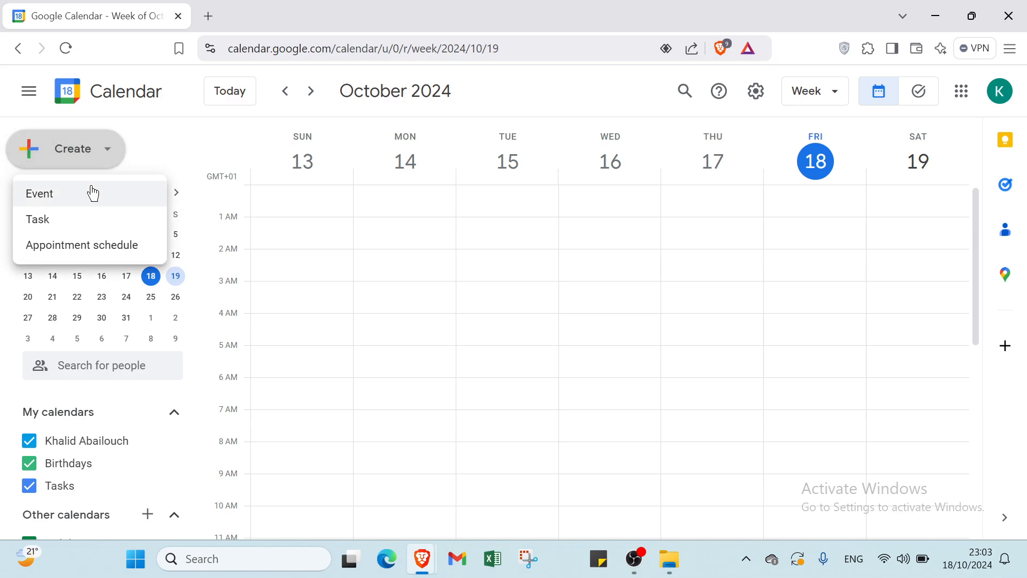
left_click(91, 193)
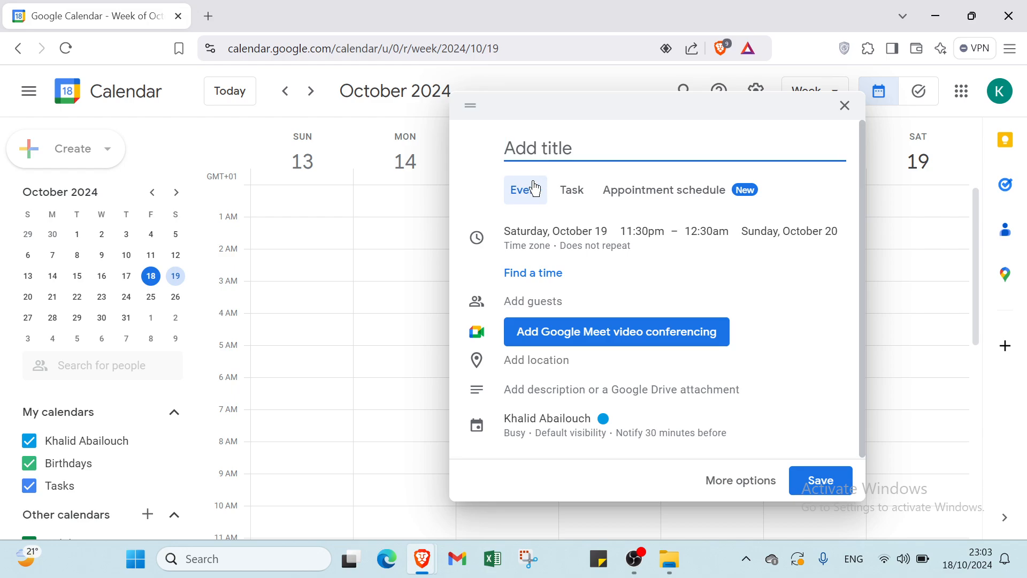
left_click(571, 191)
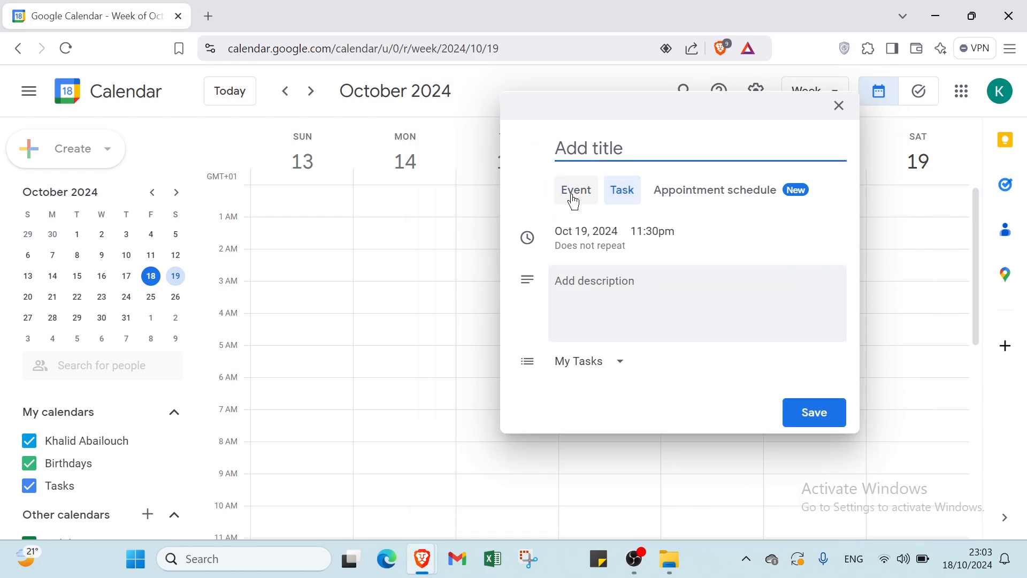
left_click(574, 198)
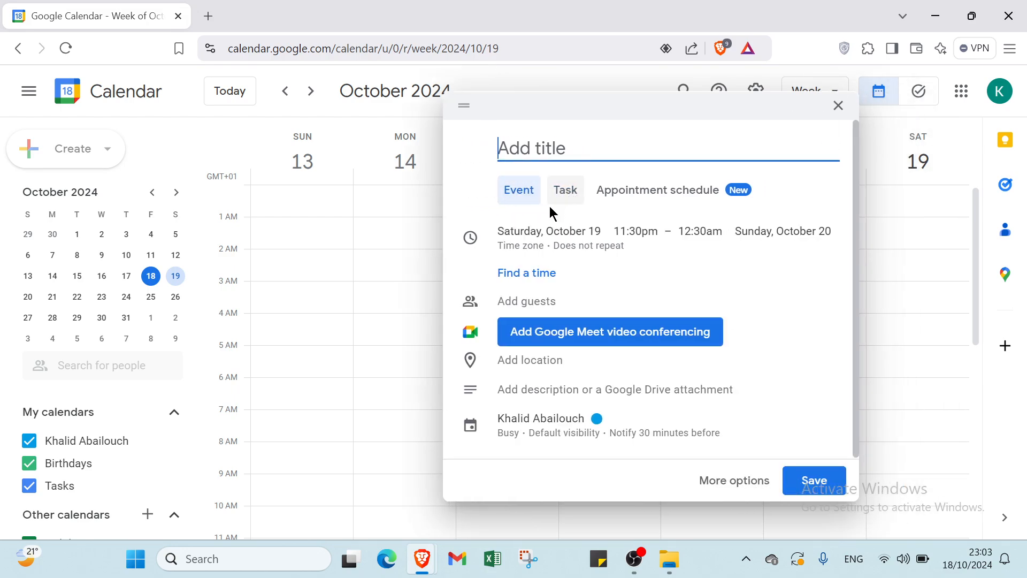
Step: Examine the start and end date pickers and the start and end time choices of the new event
left_click(534, 239)
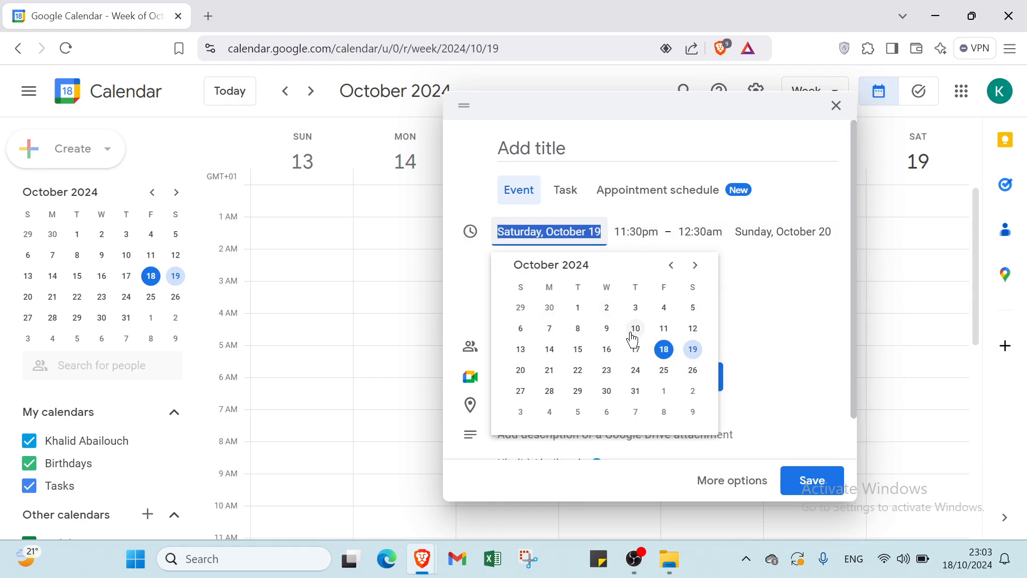
left_click(751, 280)
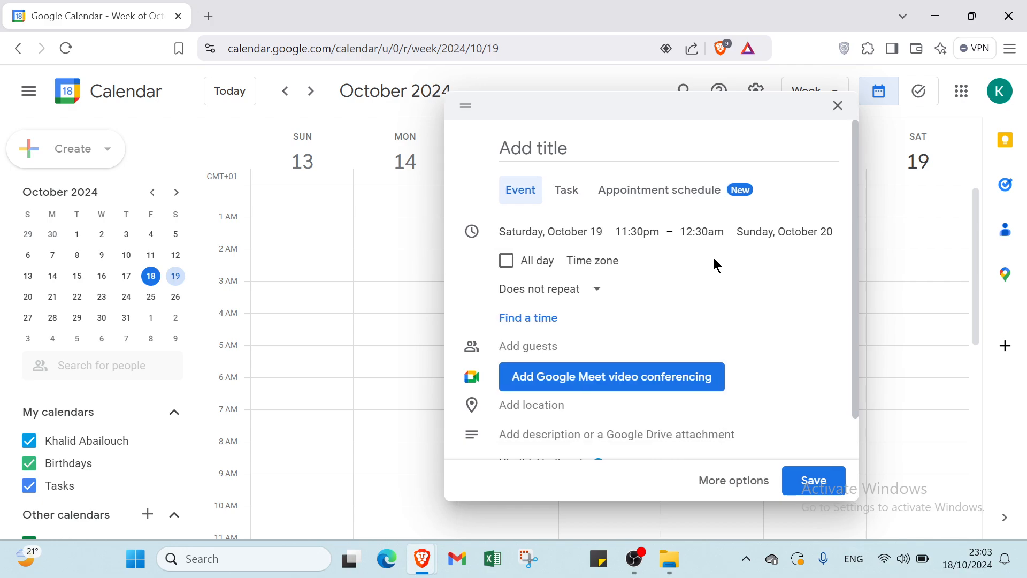
left_click(754, 236)
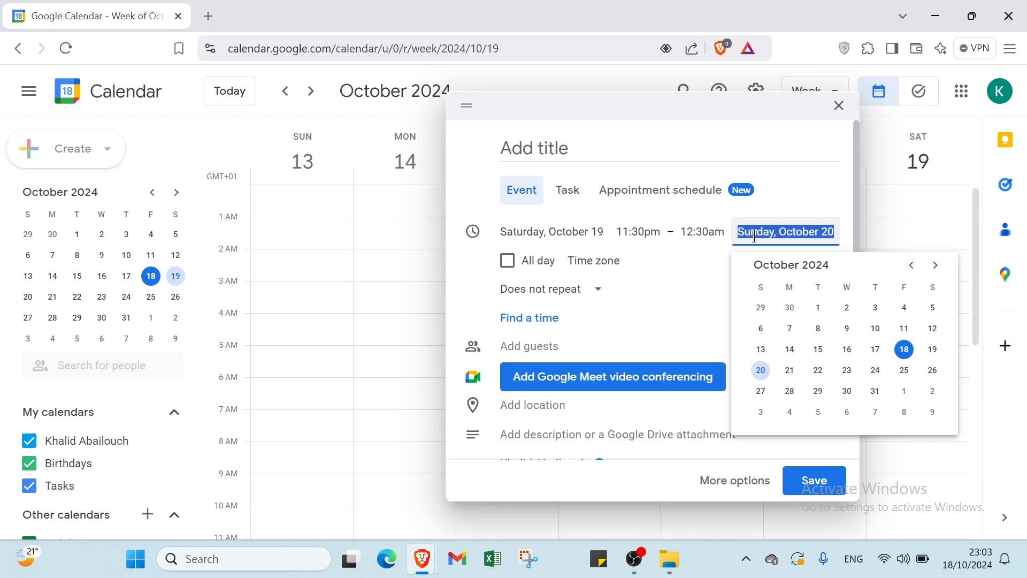
left_click(780, 218)
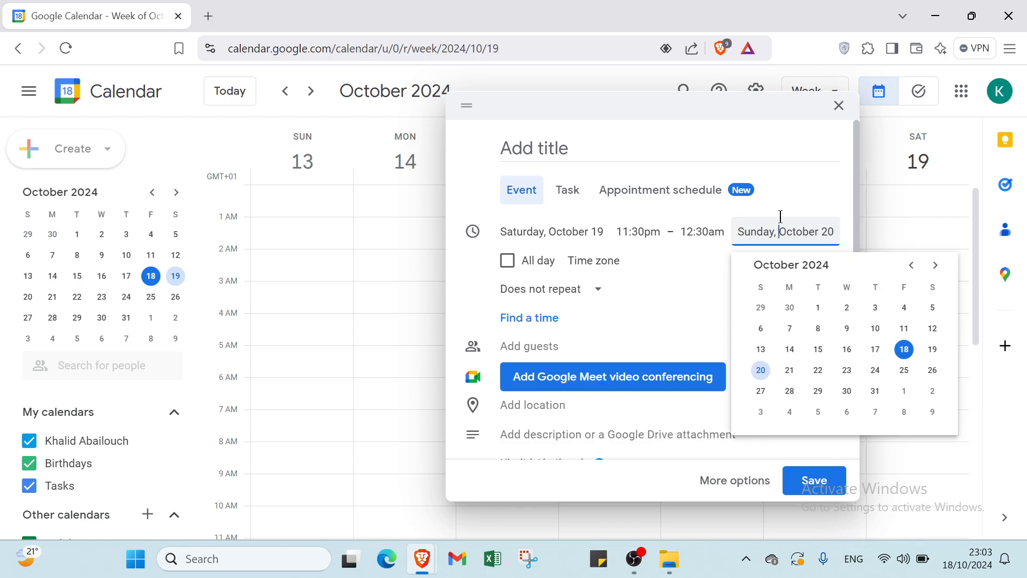
left_click(726, 227)
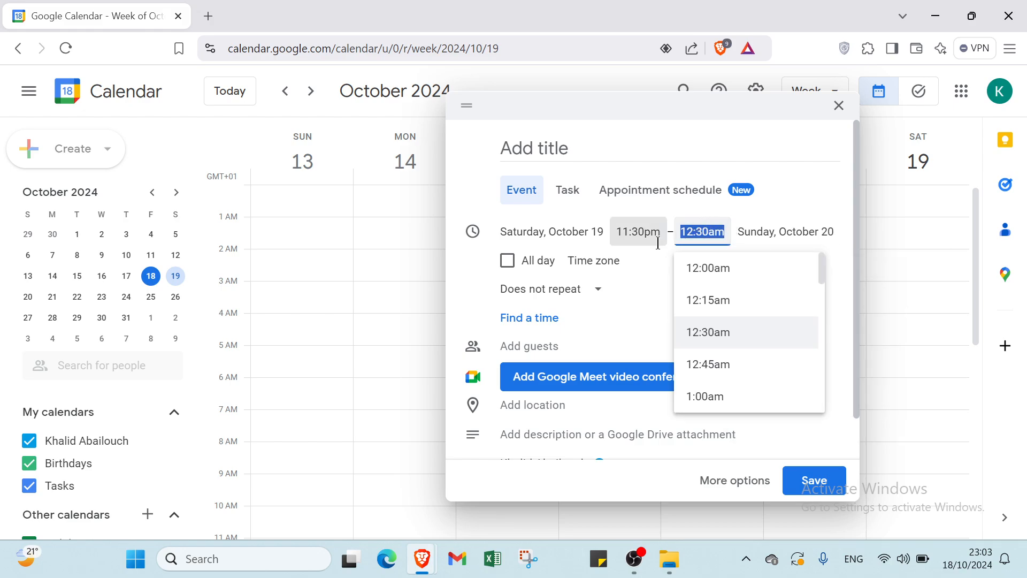
left_click(653, 242)
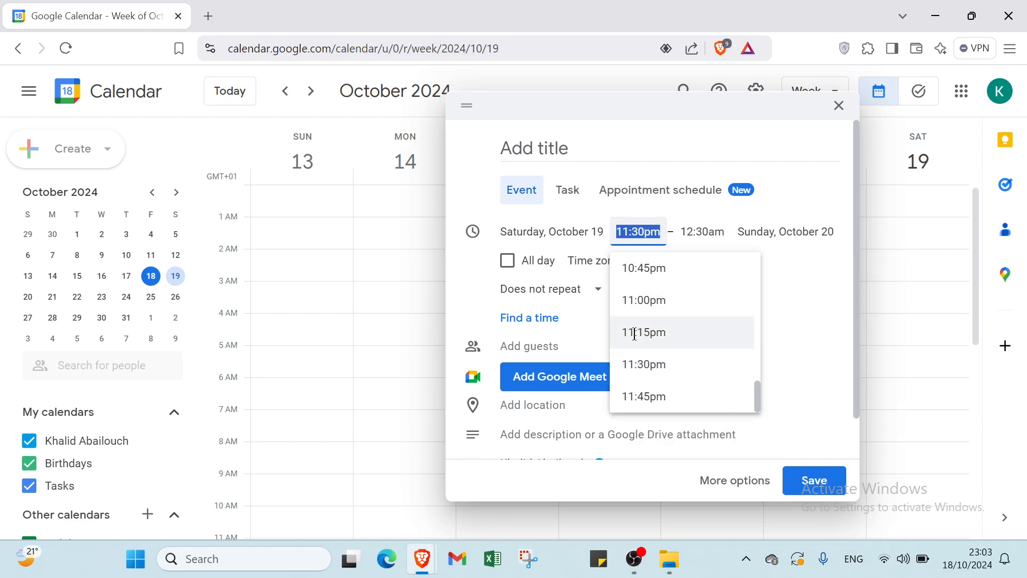
left_click(700, 240)
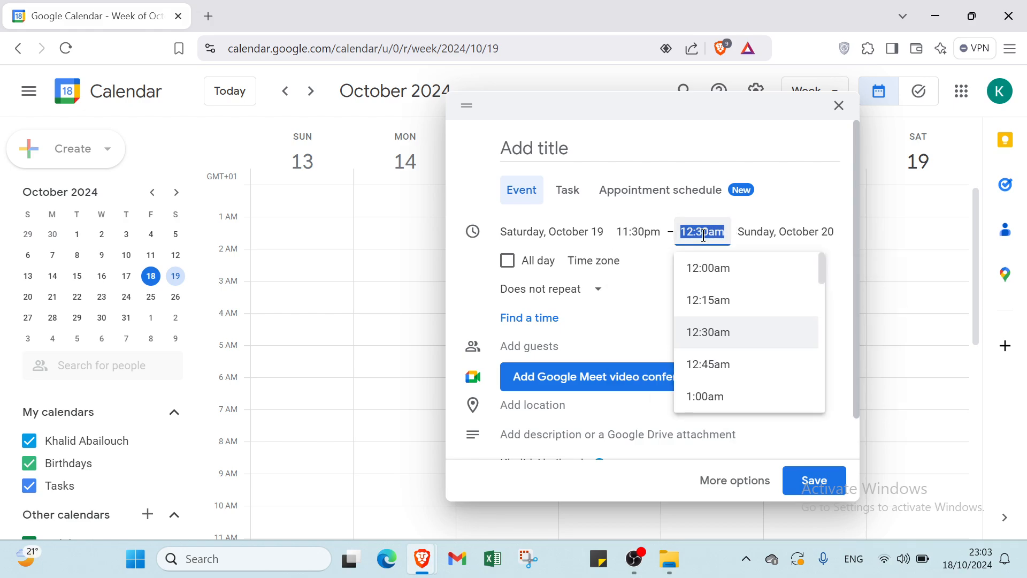
left_click(653, 265)
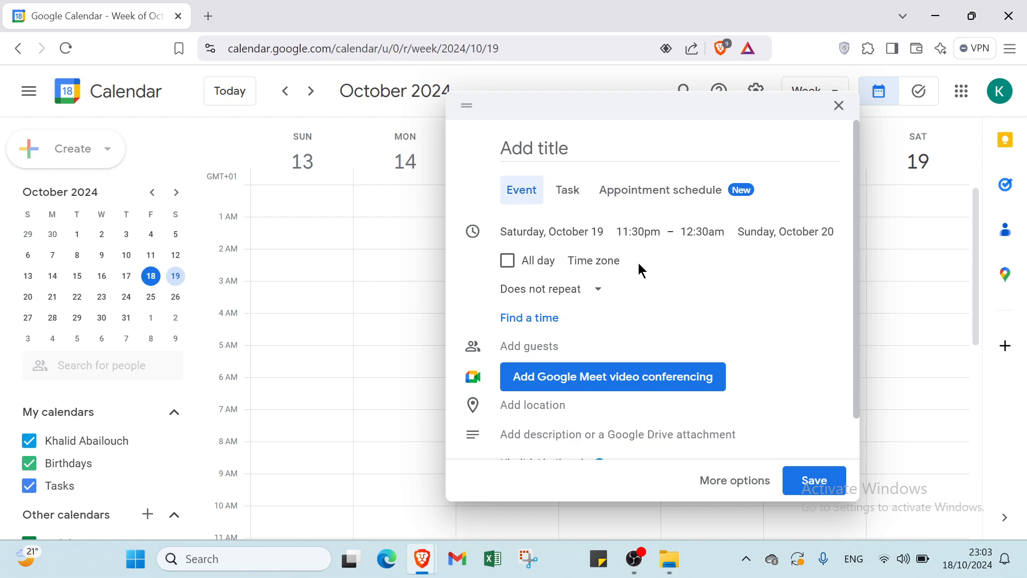
Step: Try the event's all-day option and turn it off again, and look through the available event time zones
left_click(510, 272)
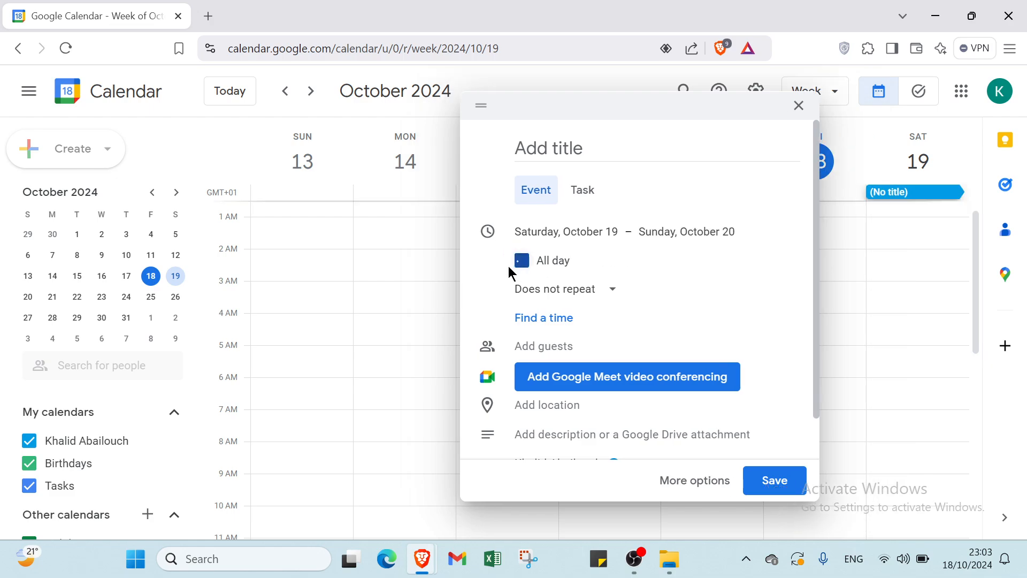
left_click(589, 273)
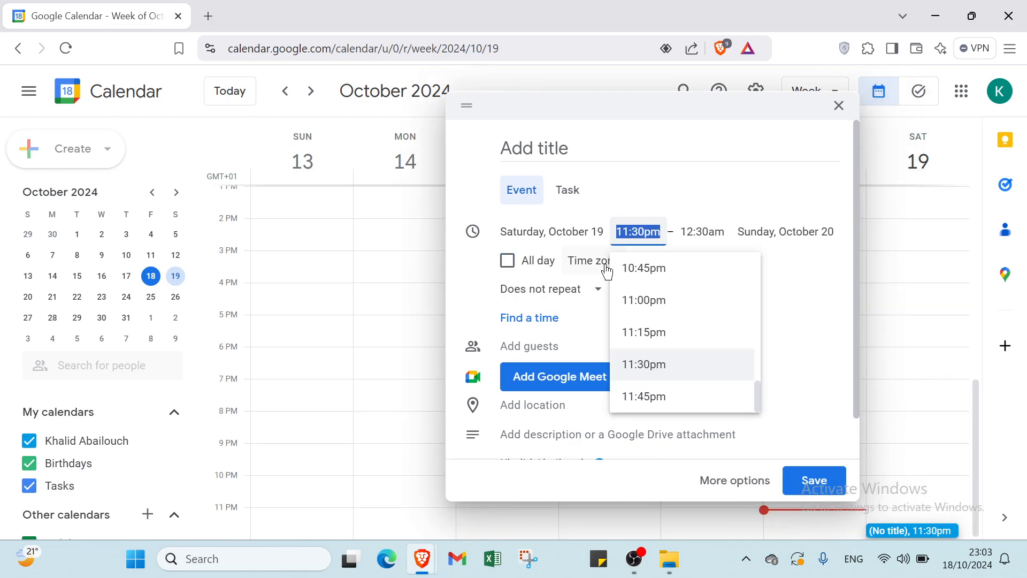
left_click(595, 261)
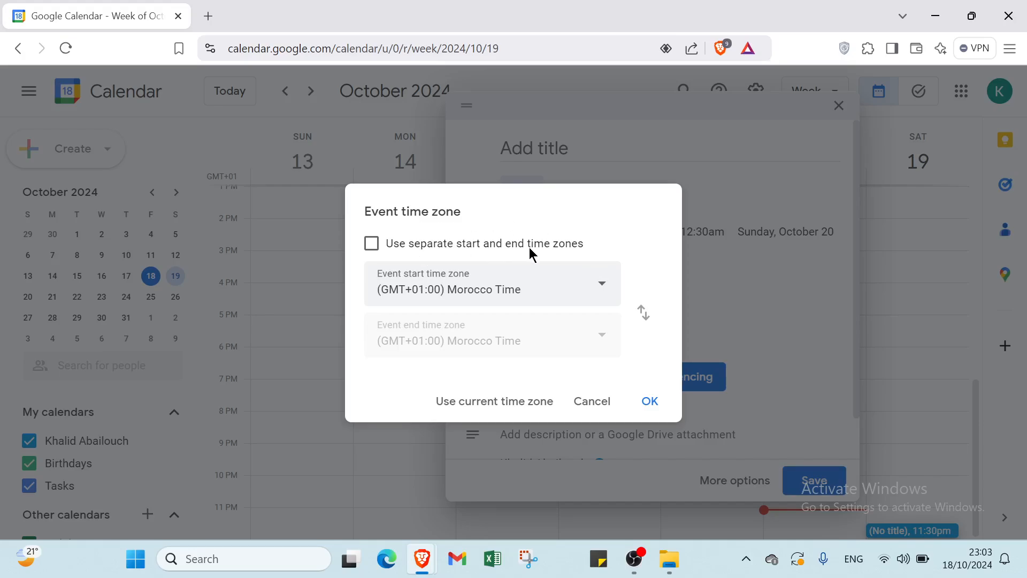
left_click(427, 294)
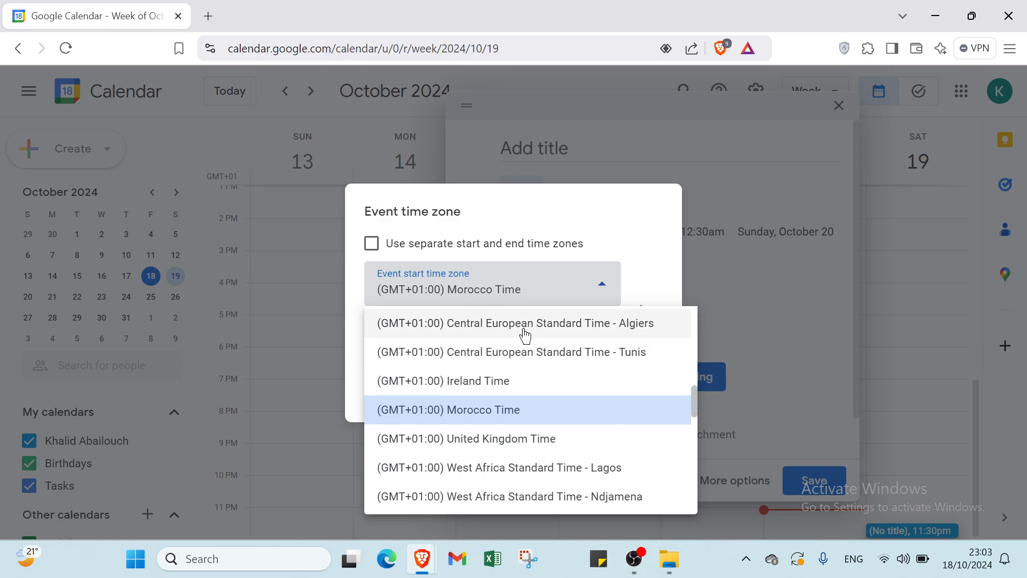
left_click(602, 280)
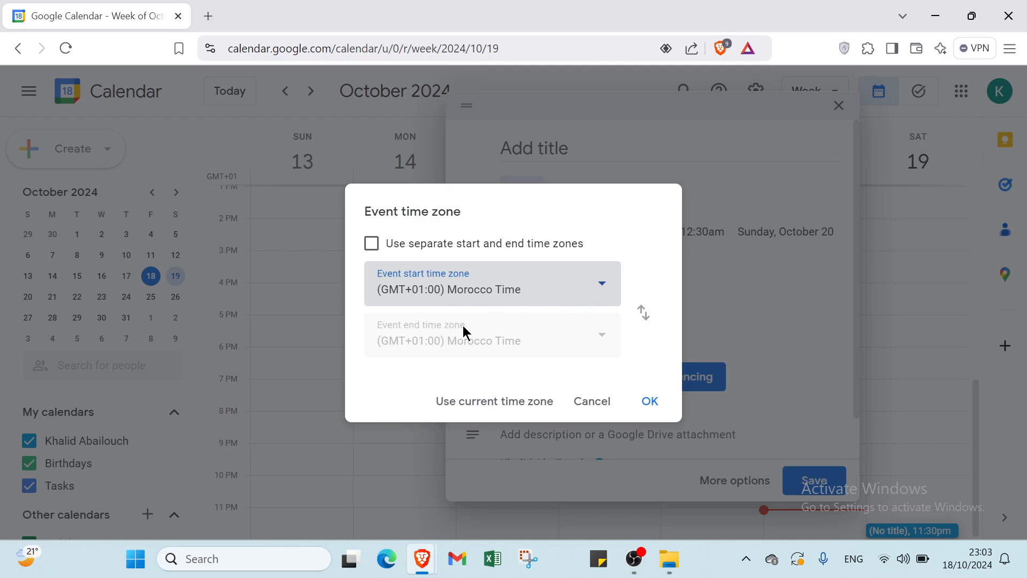
left_click(714, 327)
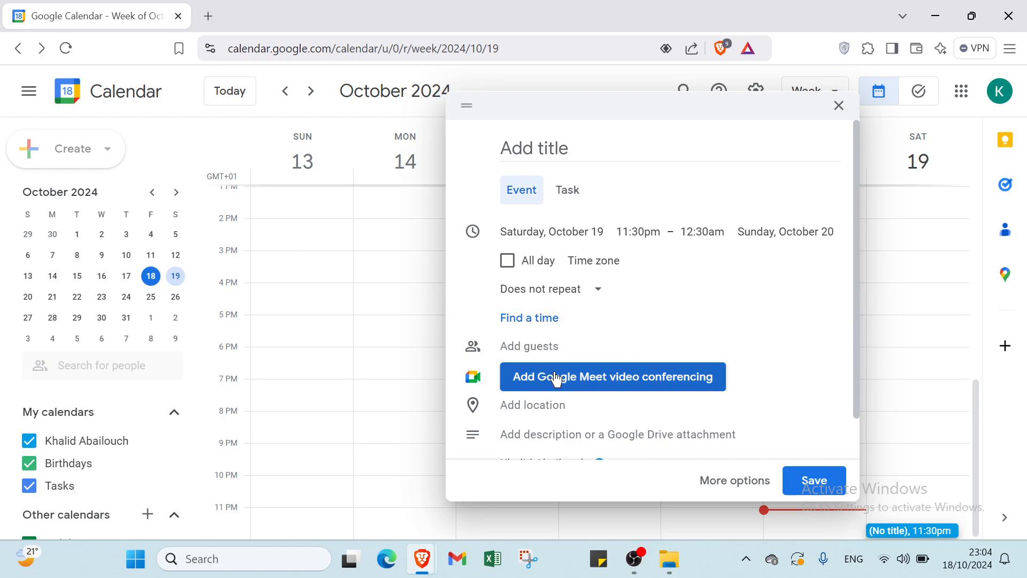
Step: Expand the new event's calendar settings, description and location fields to view what can be filled in
scroll(557, 379, "down", 1)
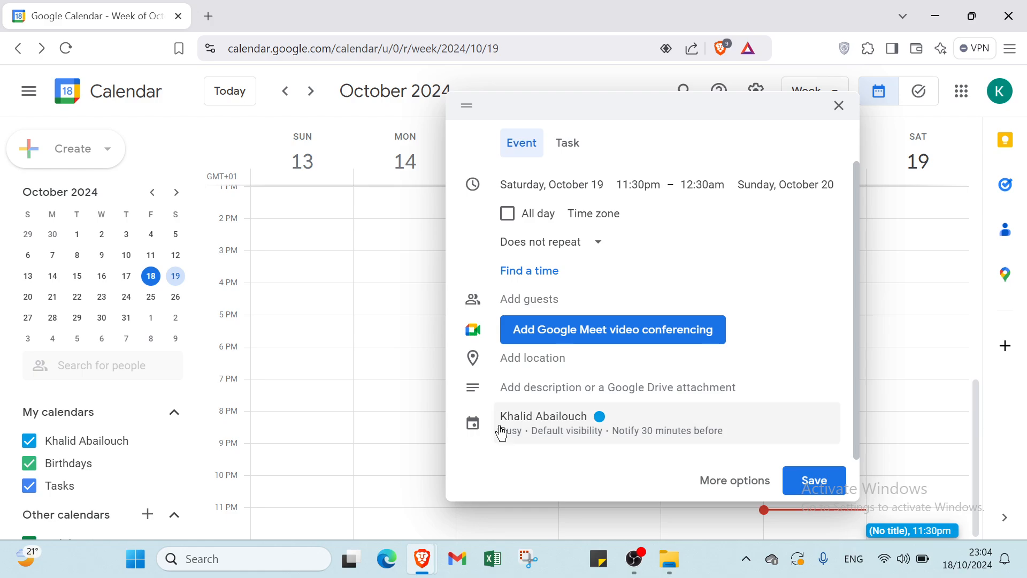
left_click(518, 436)
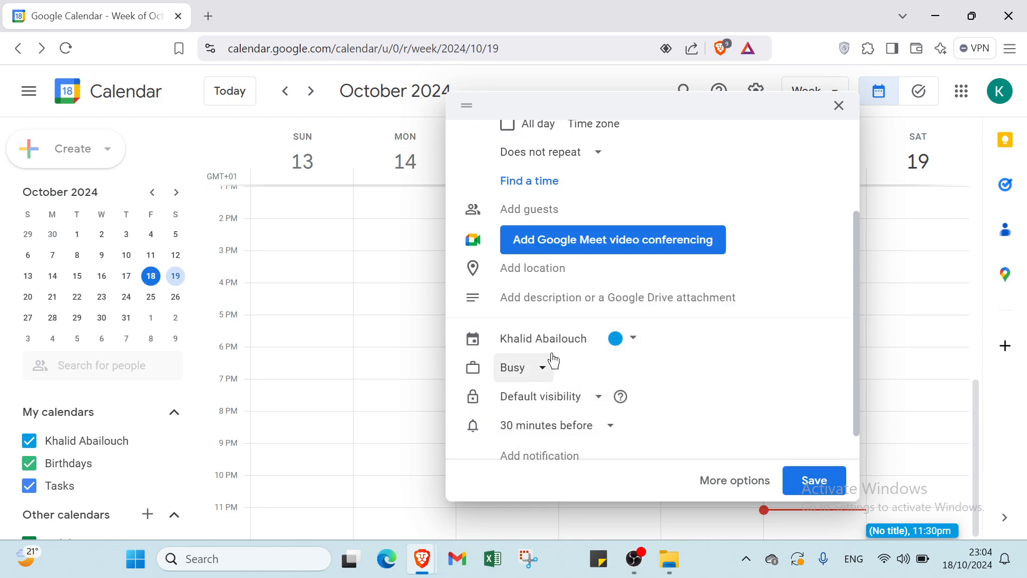
left_click(536, 309)
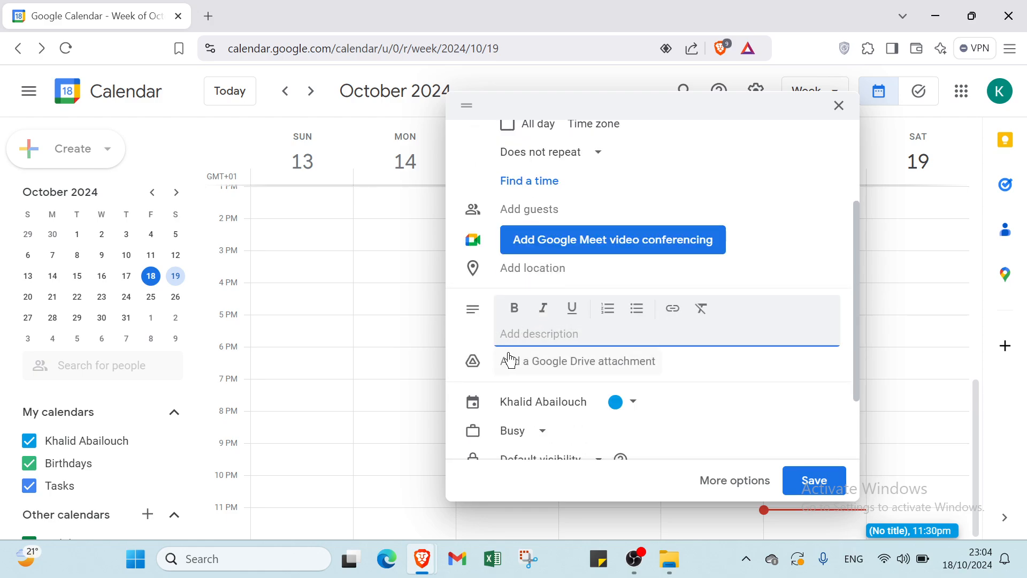
left_click(527, 281)
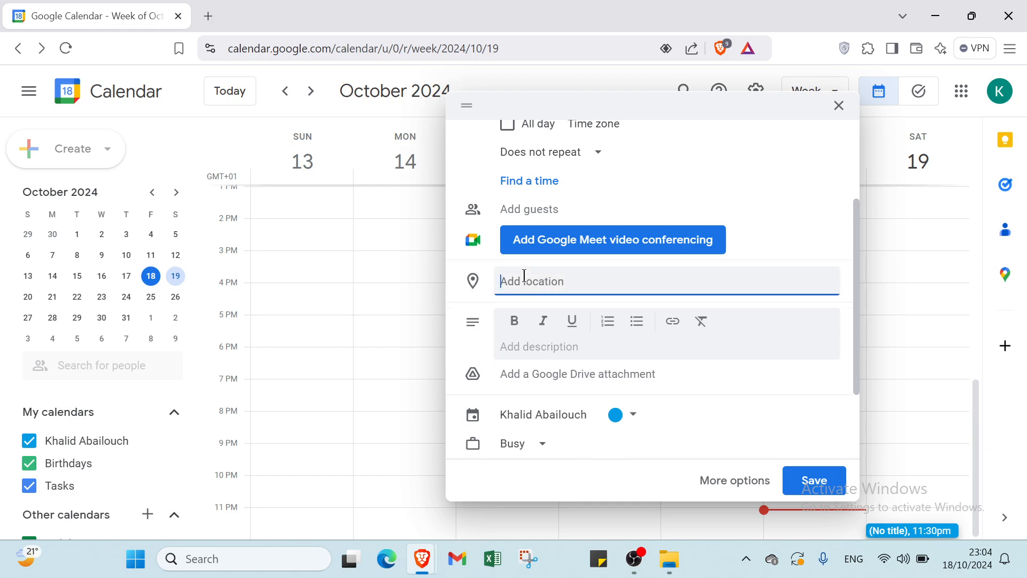
scroll(532, 330, "down", 2)
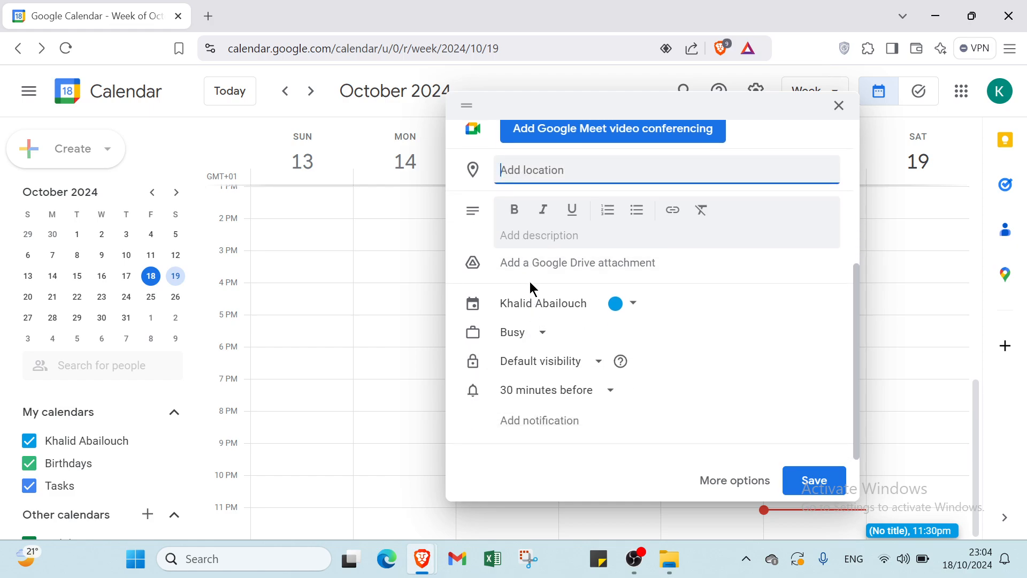
Step: Examine the event's availability setting, visibility options and notification time choices
left_click(535, 333)
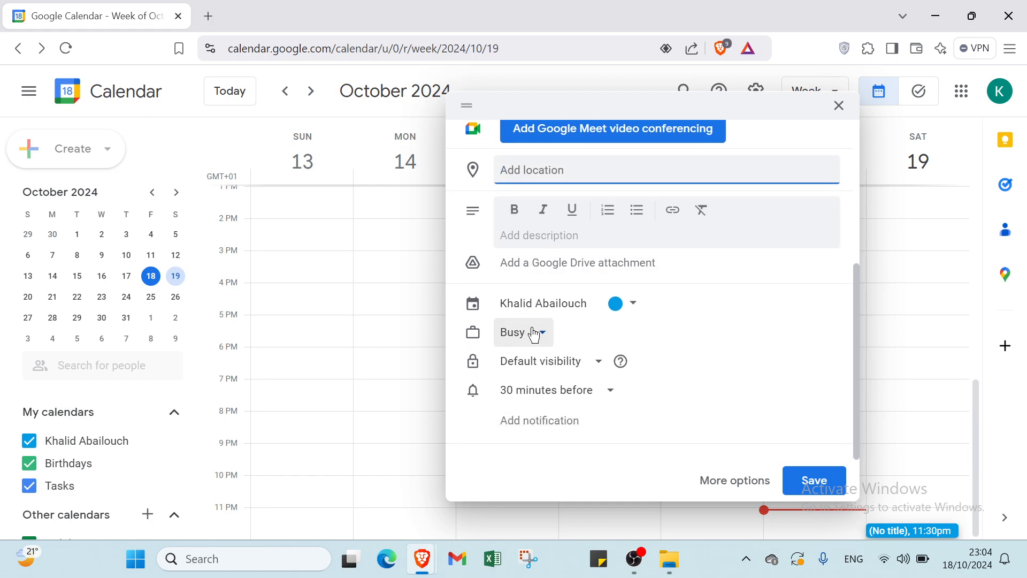
left_click(570, 332)
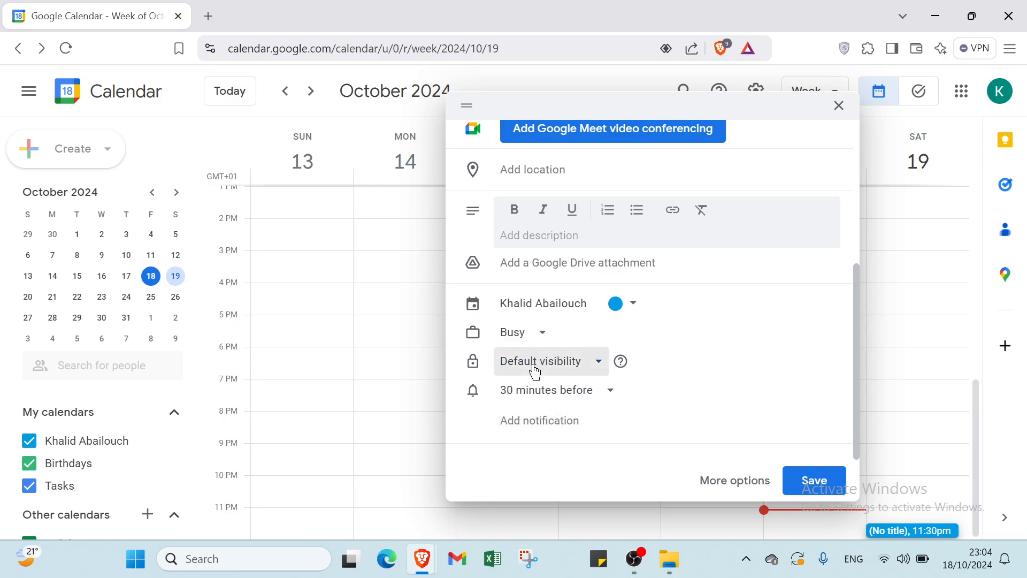
left_click(540, 369)
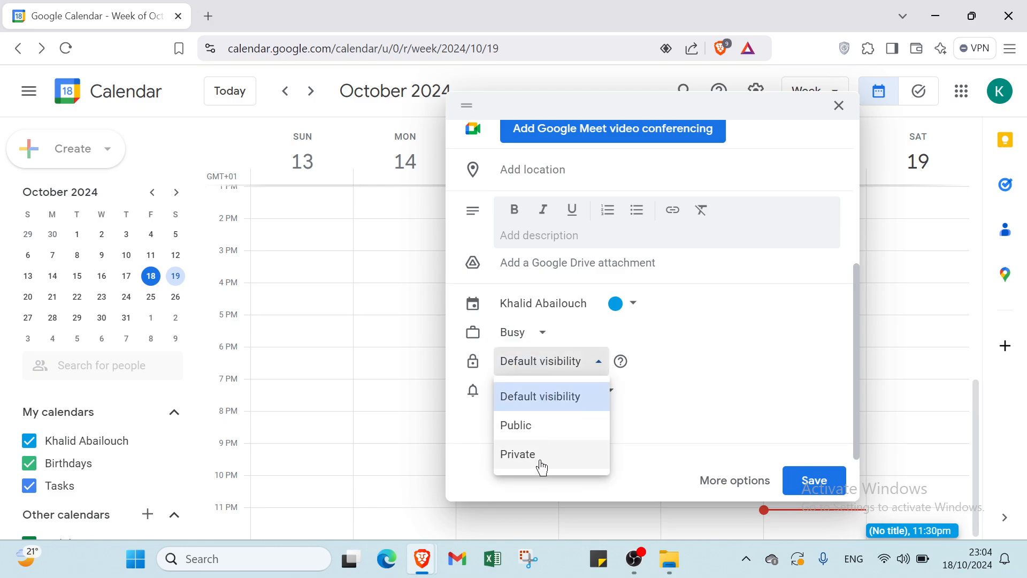
left_click(654, 380)
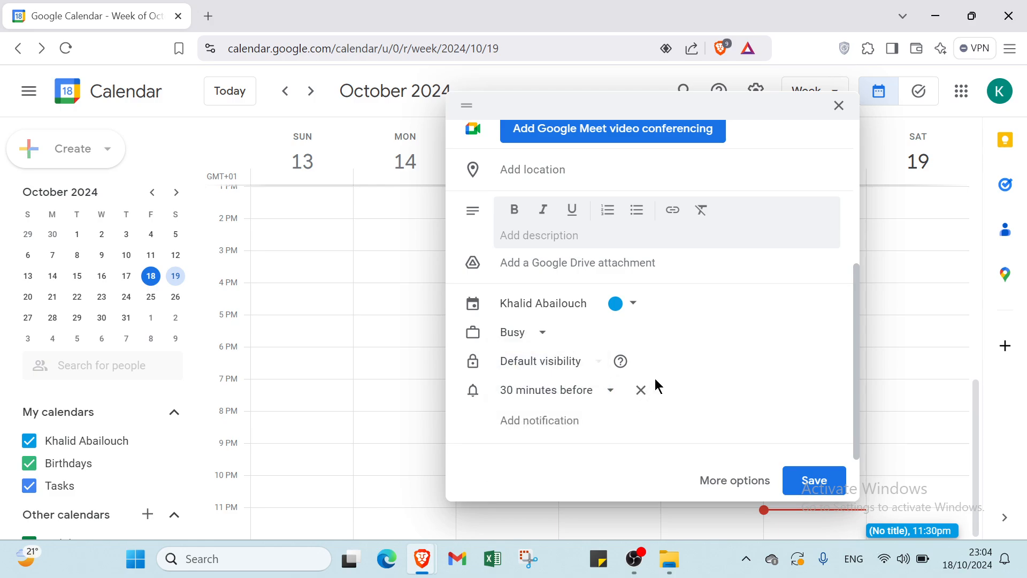
left_click(540, 397)
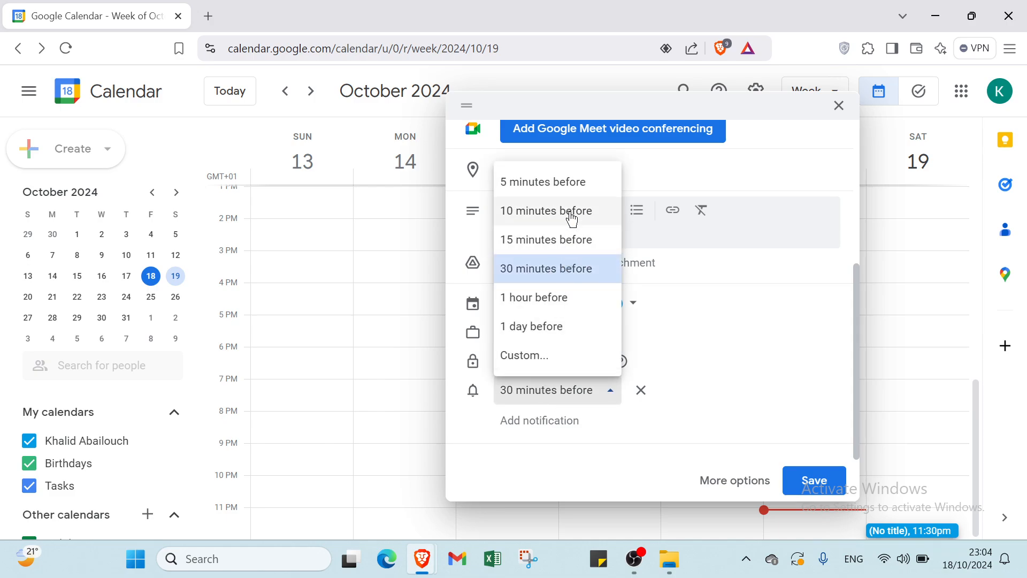
left_click(598, 418)
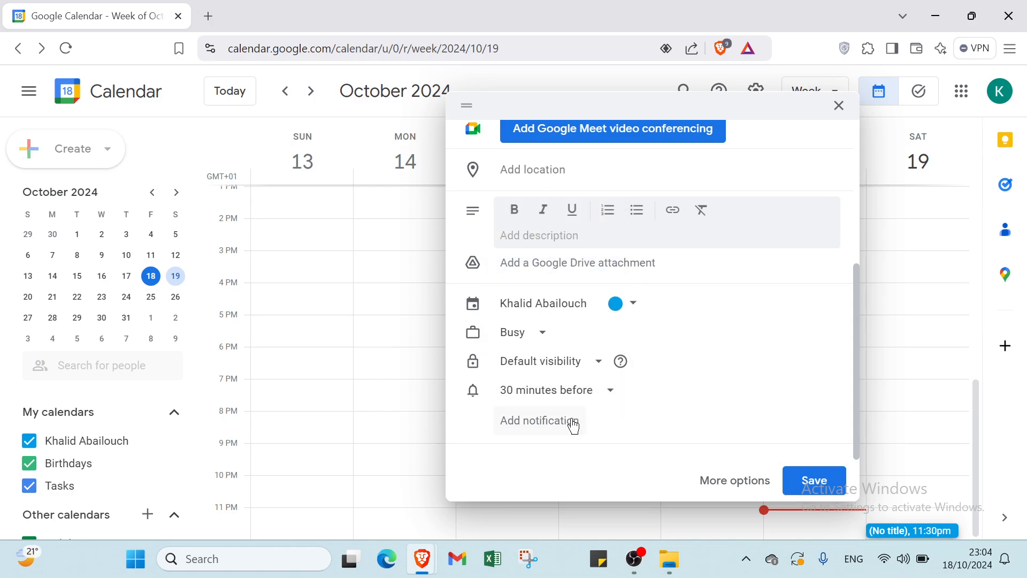
Step: Add a second notification to the event and remove it again
left_click(574, 426)
scroll(573, 426, "down", 1)
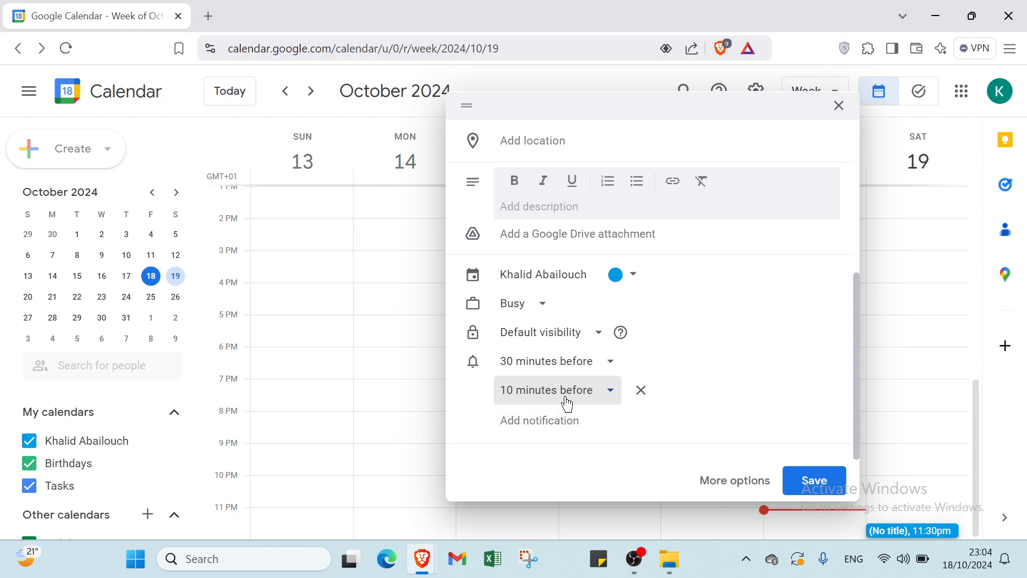
left_click(651, 391)
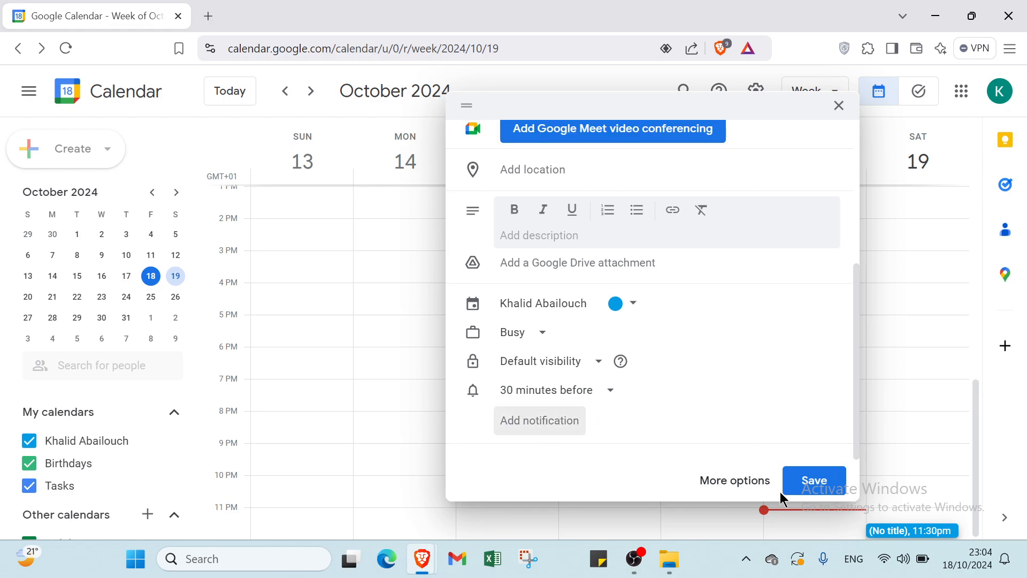
scroll(830, 401, "up", 5)
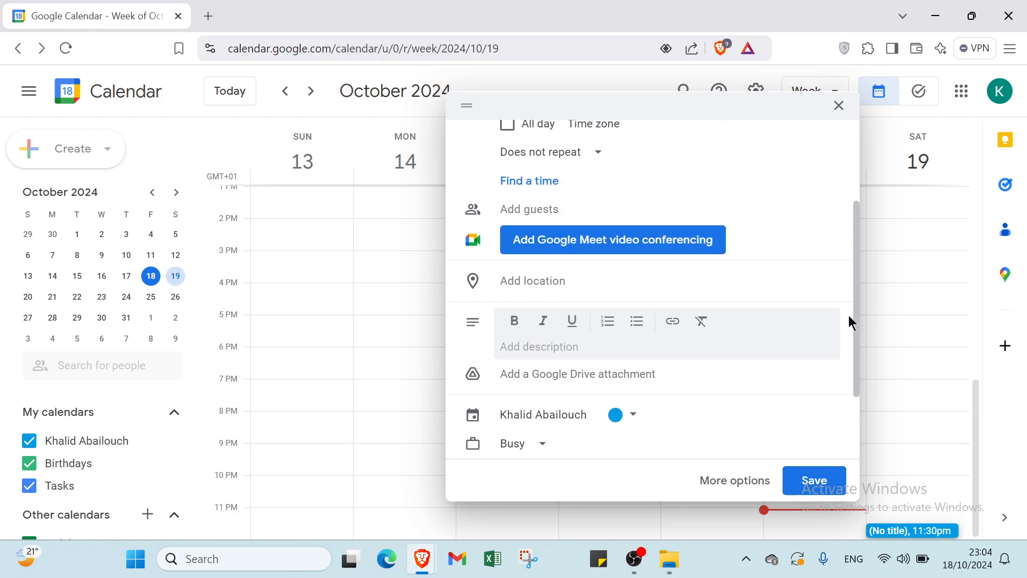
Step: Close the new event form and discard its unsaved changes
left_click(839, 107)
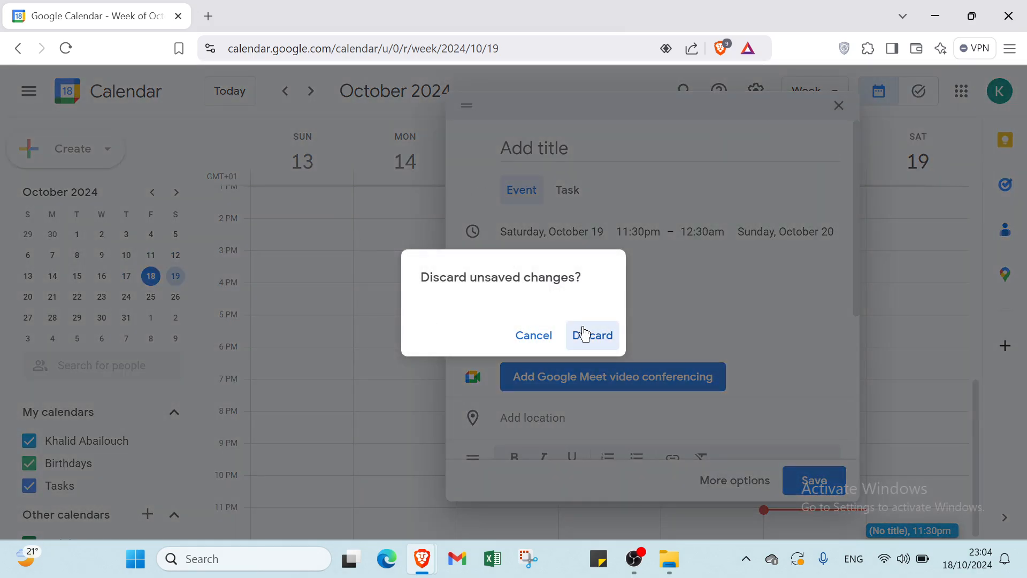
left_click(535, 342)
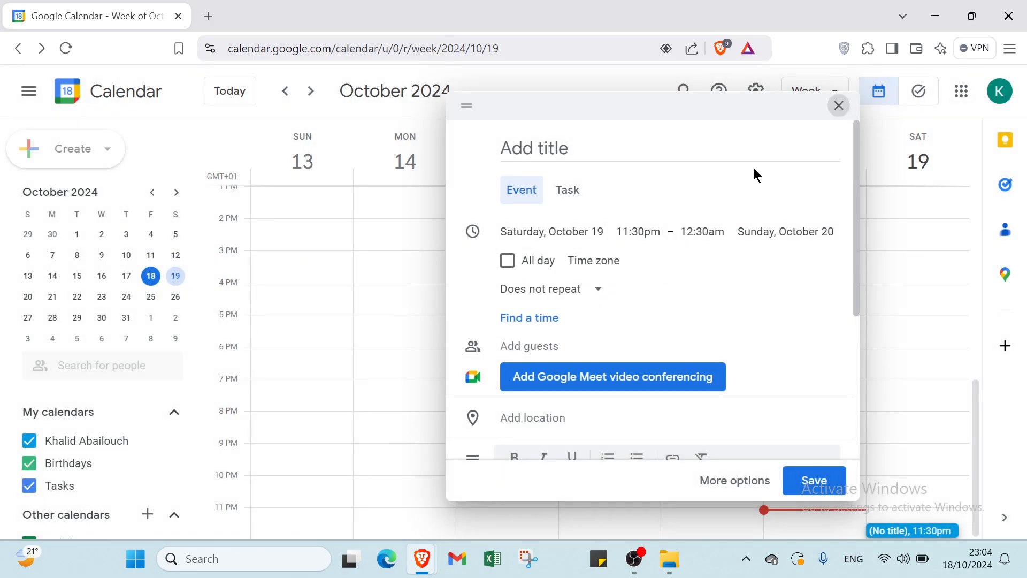
left_click(839, 107)
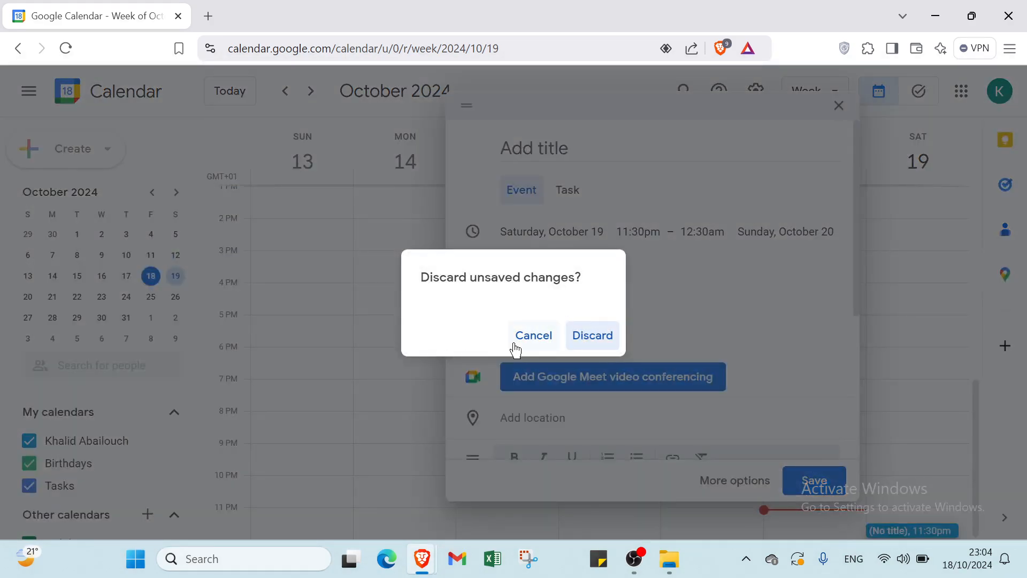
left_click(579, 343)
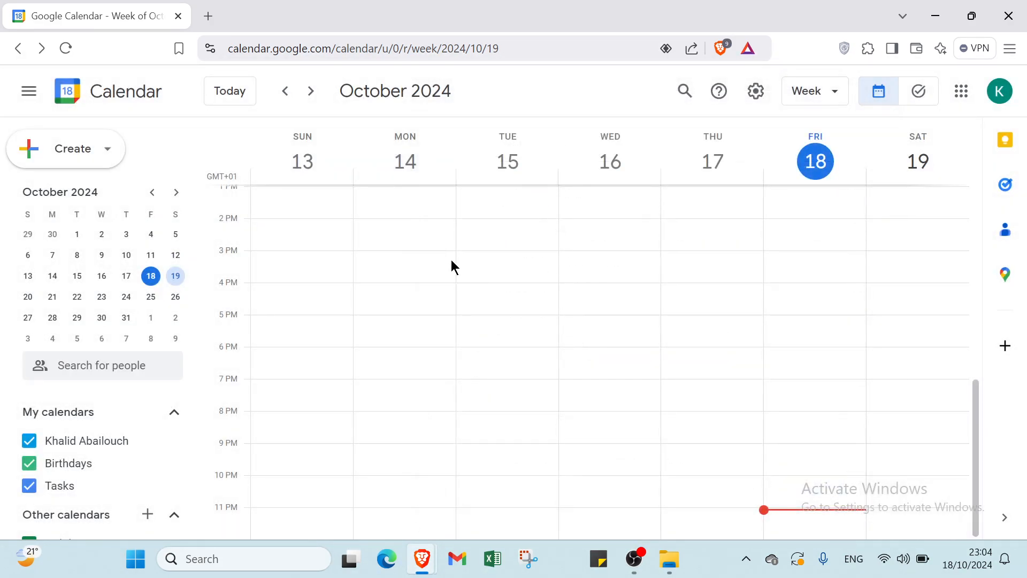
Step: Open a new task form, examine its task list choices, and close it without saving
left_click(107, 149)
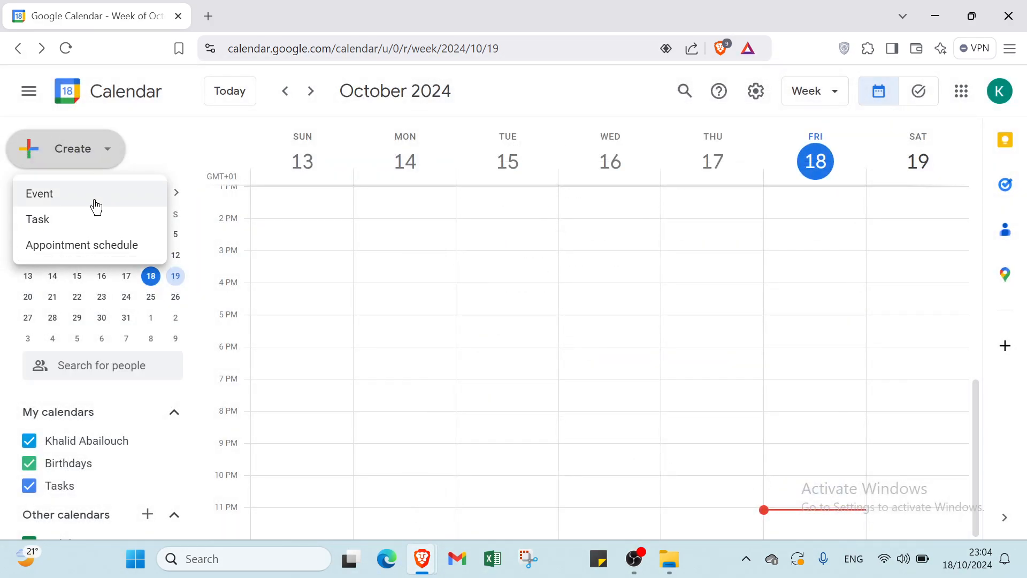
left_click(86, 225)
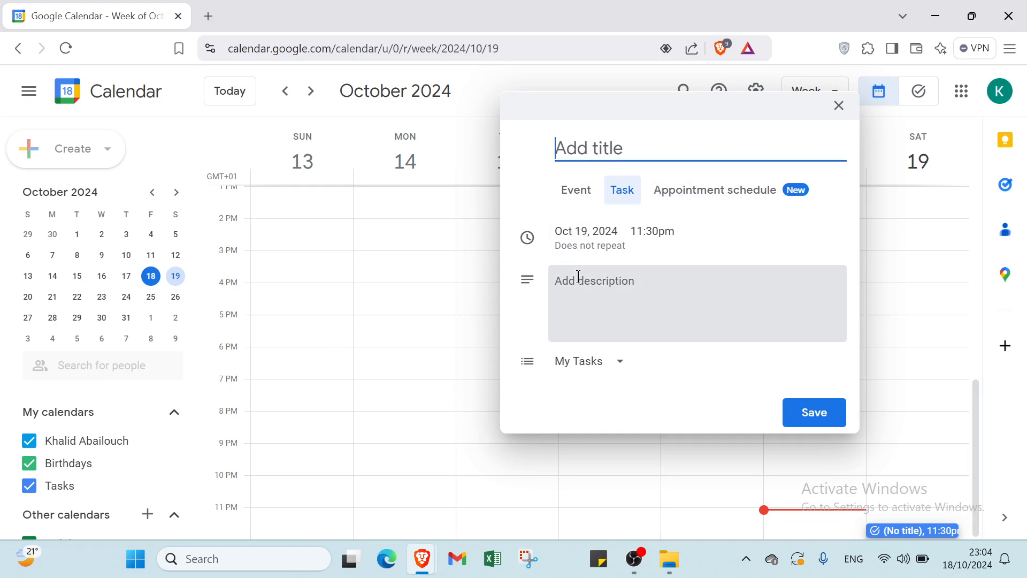
left_click(603, 363)
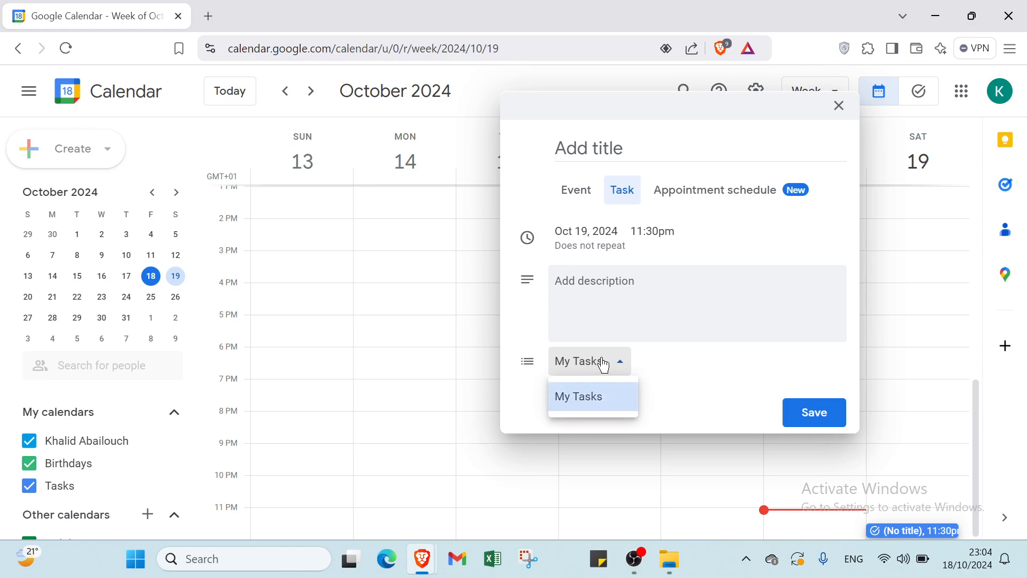
left_click(615, 365)
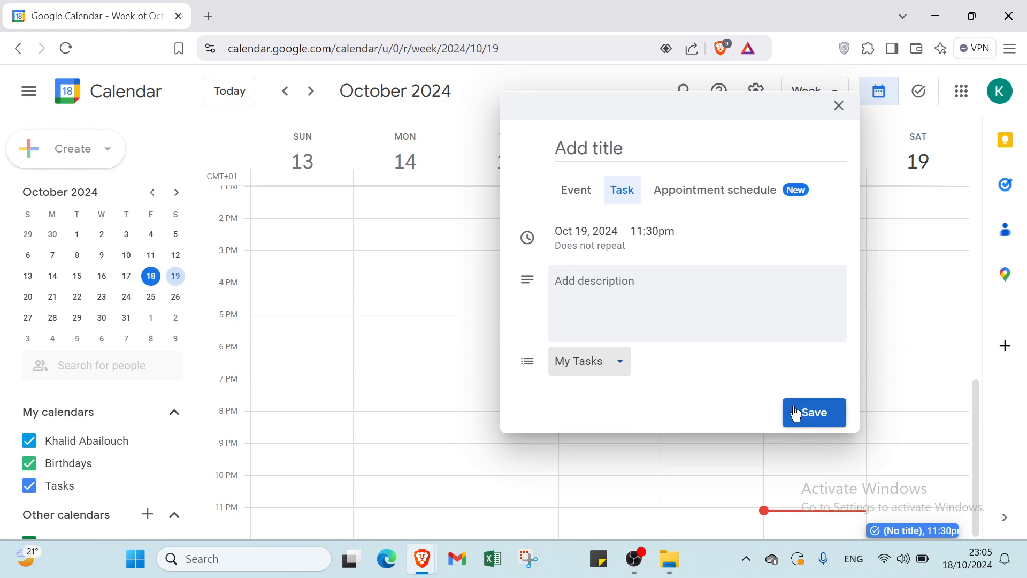
left_click(839, 106)
Step: Start a new appointment schedule and view the available appointment durations
left_click(98, 146)
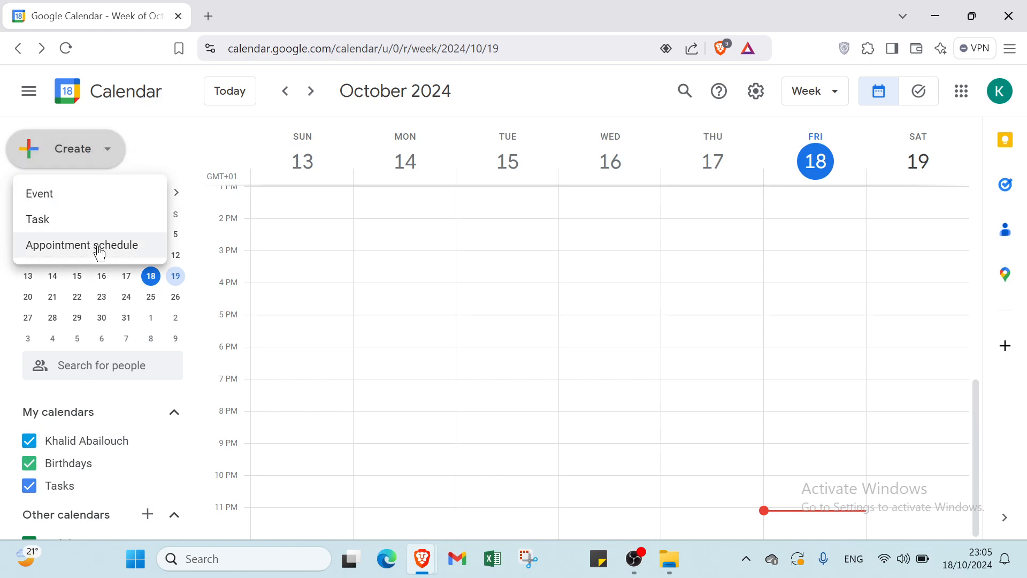
left_click(99, 247)
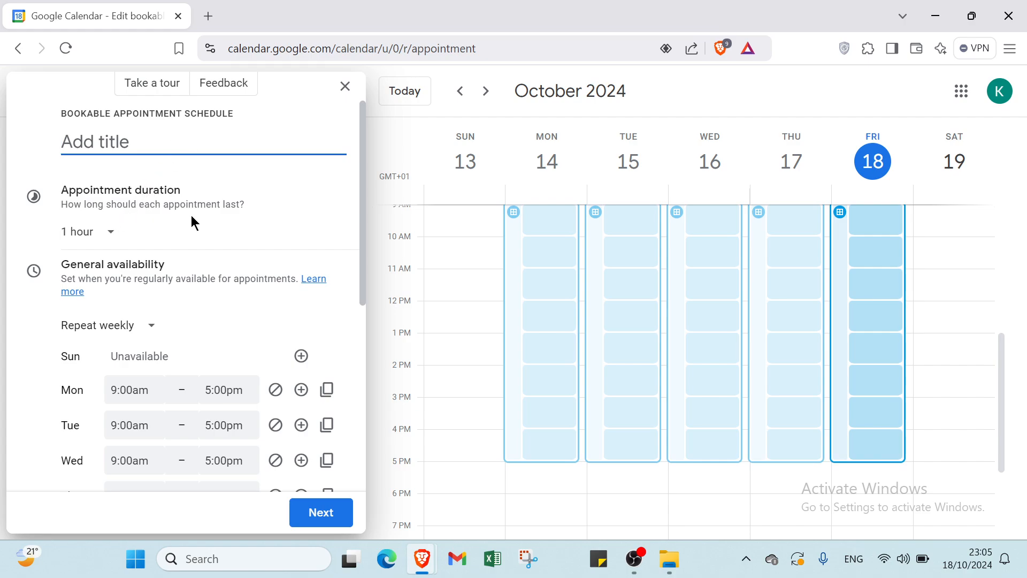
left_click(85, 231)
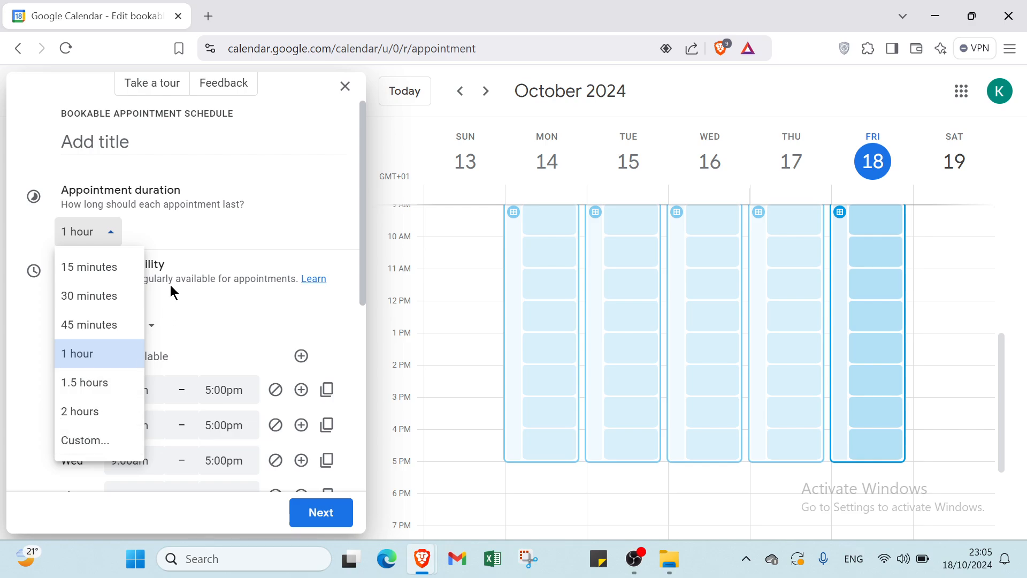
left_click(187, 236)
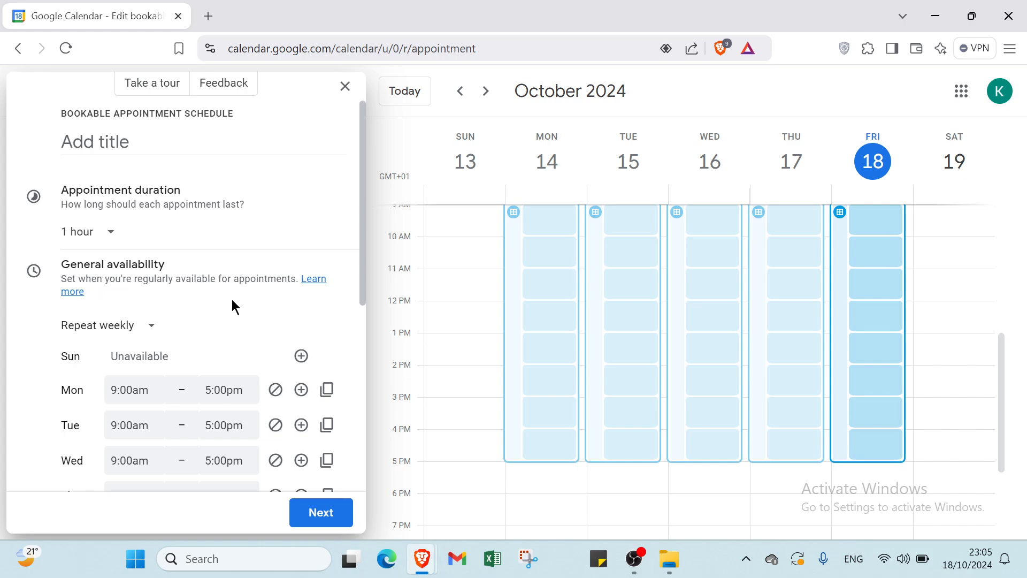
Step: Examine the schedule's weekly general availability, and expand the scheduling window to view its advance and minimum booking time limits
scroll(105, 324, "down", 1)
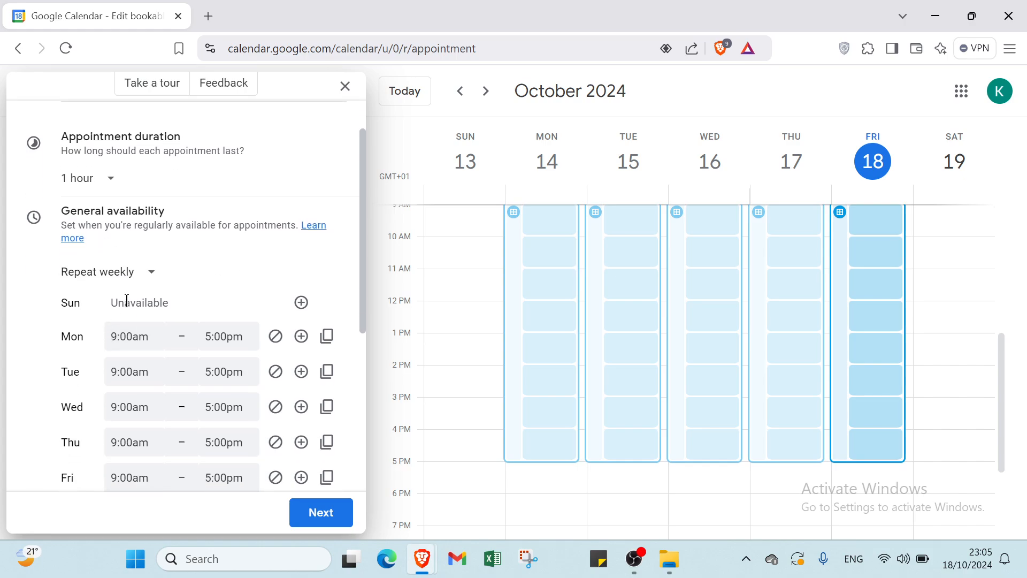
scroll(127, 301, "down", 1)
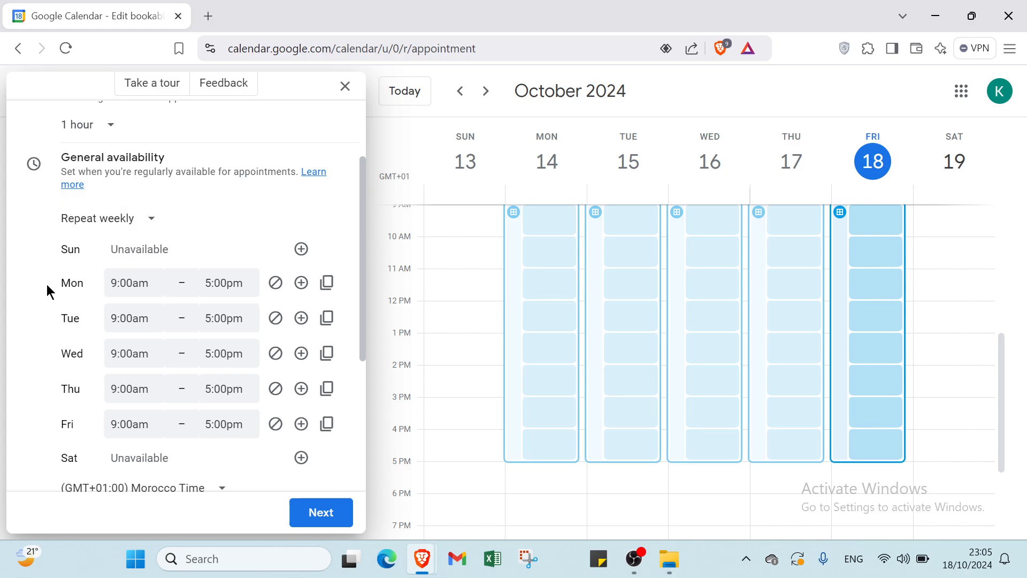
scroll(54, 290, "down", 2)
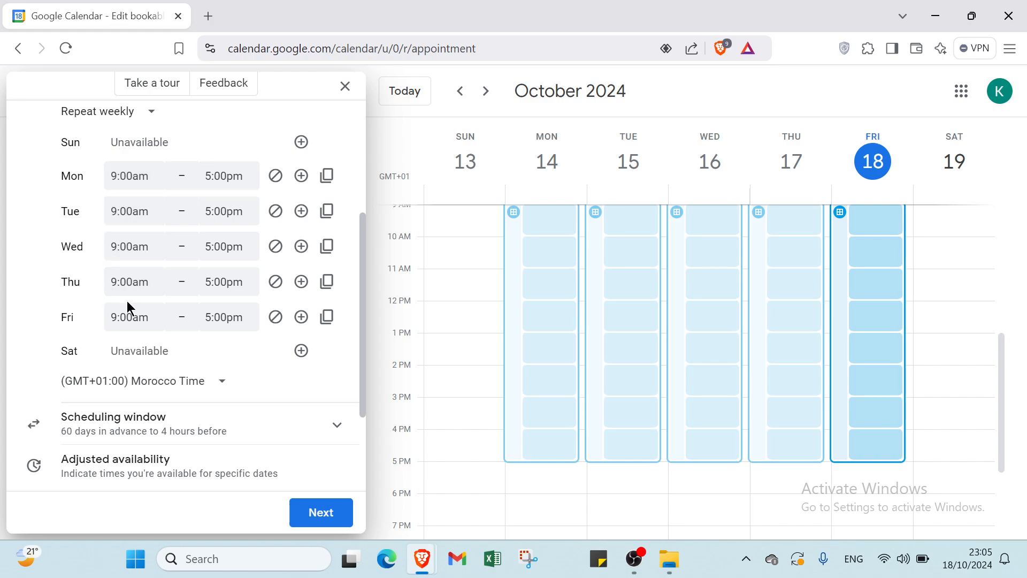
scroll(124, 345, "down", 1)
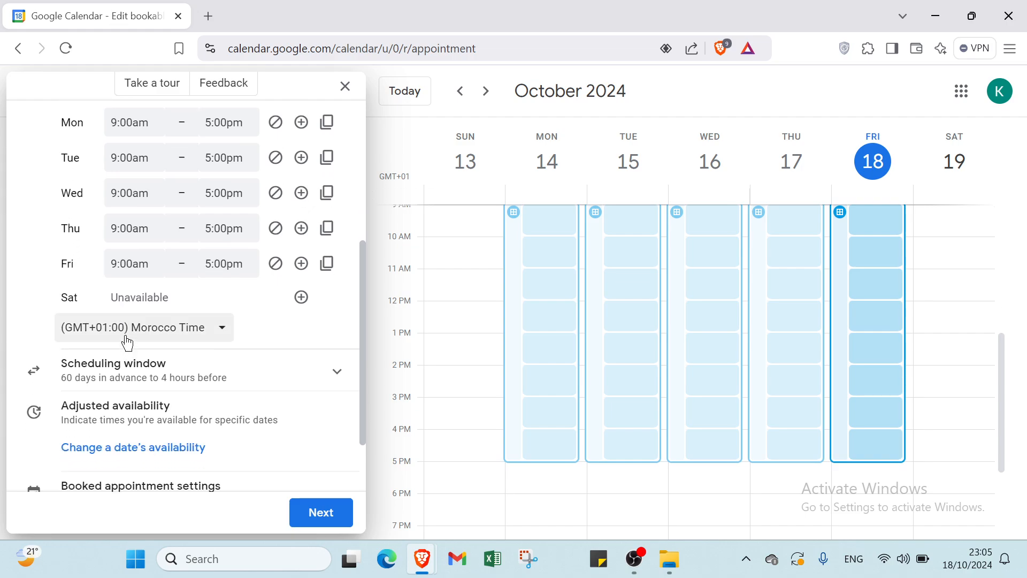
scroll(168, 348, "down", 1)
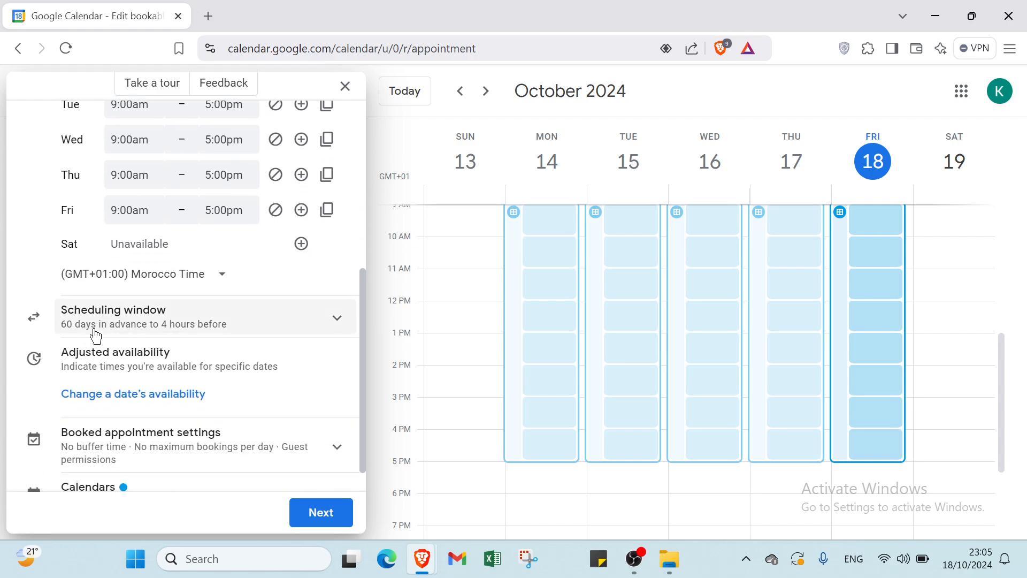
left_click(148, 324)
scroll(119, 246, "down", 2)
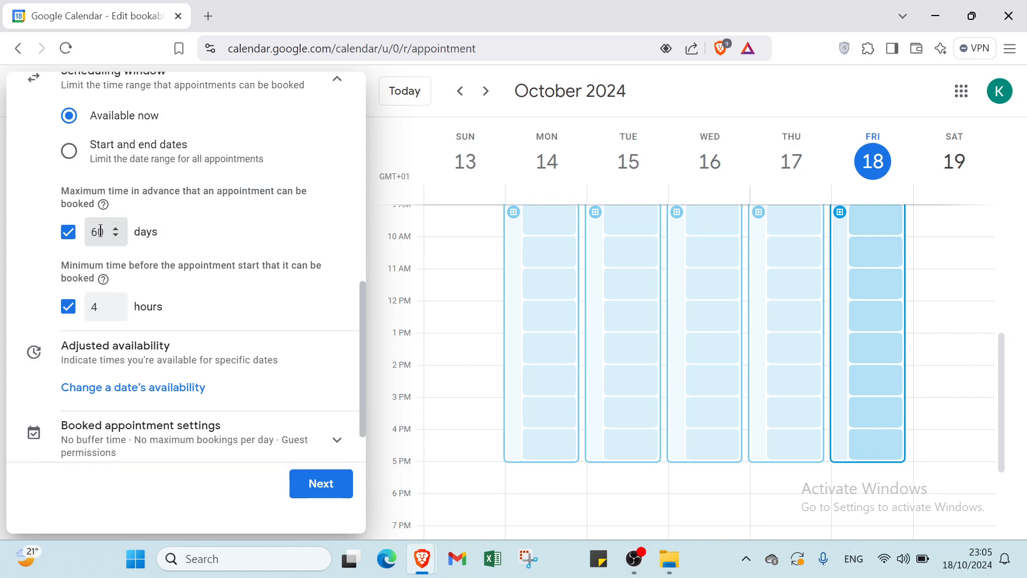
scroll(130, 285, "up", 5)
scroll(131, 285, "up", 1)
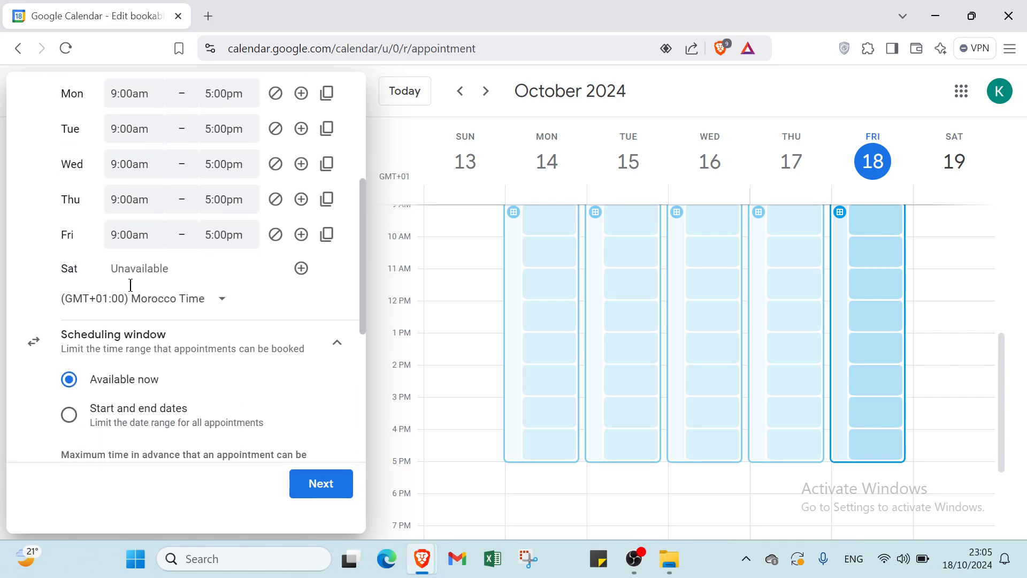
scroll(126, 279, "down", 4)
scroll(101, 228, "up", 2)
scroll(103, 233, "down", 1)
scroll(102, 230, "down", 3)
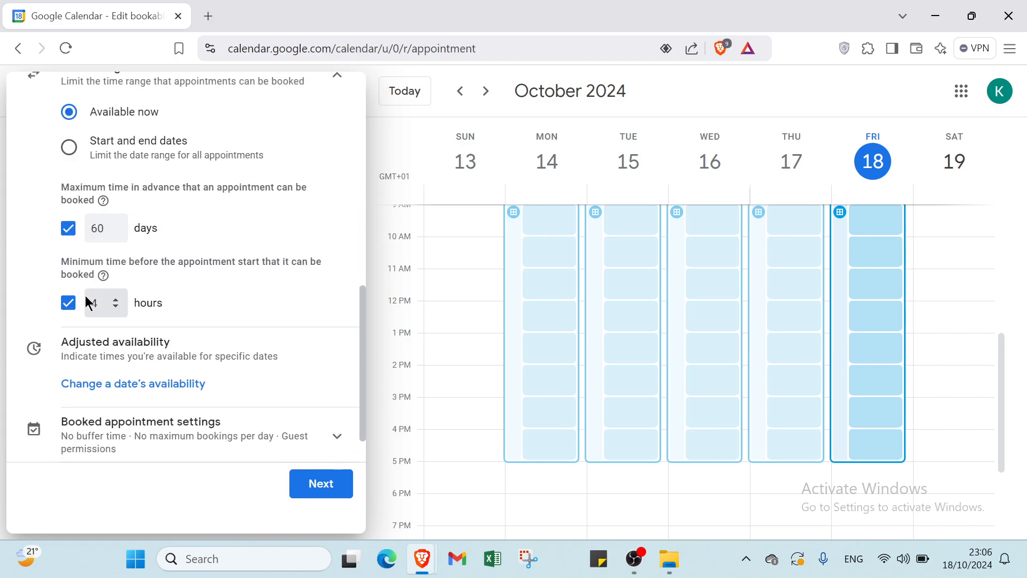
scroll(98, 314, "down", 1)
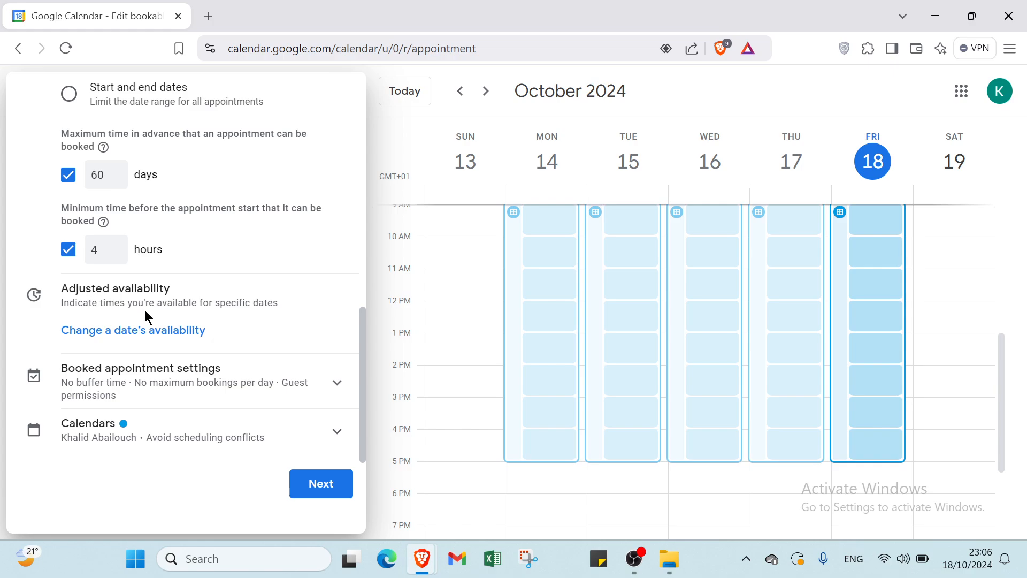
Step: Expand the booked appointment settings, and try switching the maximum bookings per day and guest invitation options before restoring both
left_click(107, 383)
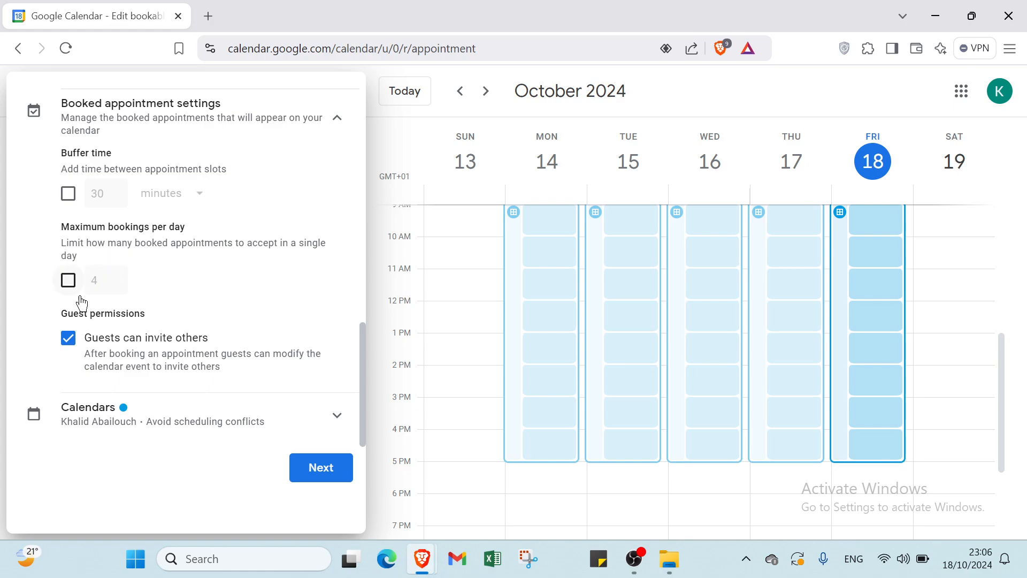
left_click(66, 282)
left_click(64, 283)
left_click(77, 343)
left_click(66, 344)
Step: Expand the schedule's calendars settings, set the appointment color to orange, and collapse the section
left_click(144, 422)
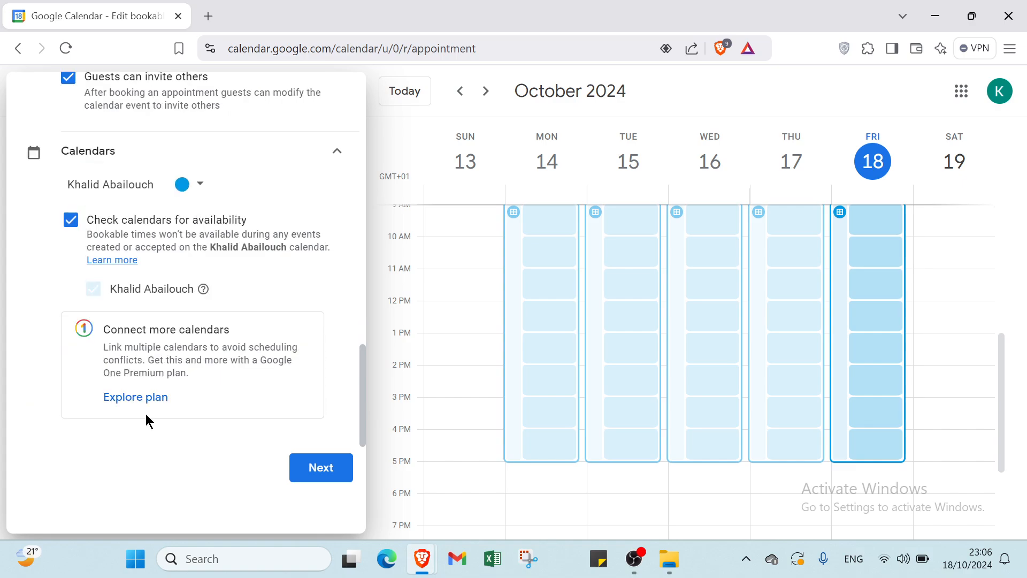
left_click(185, 185)
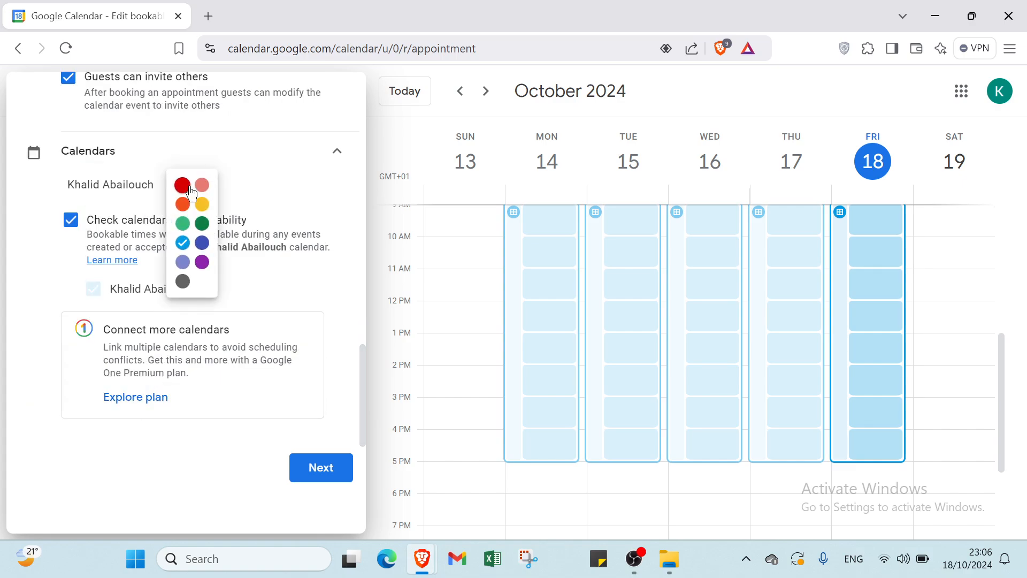
left_click(186, 201)
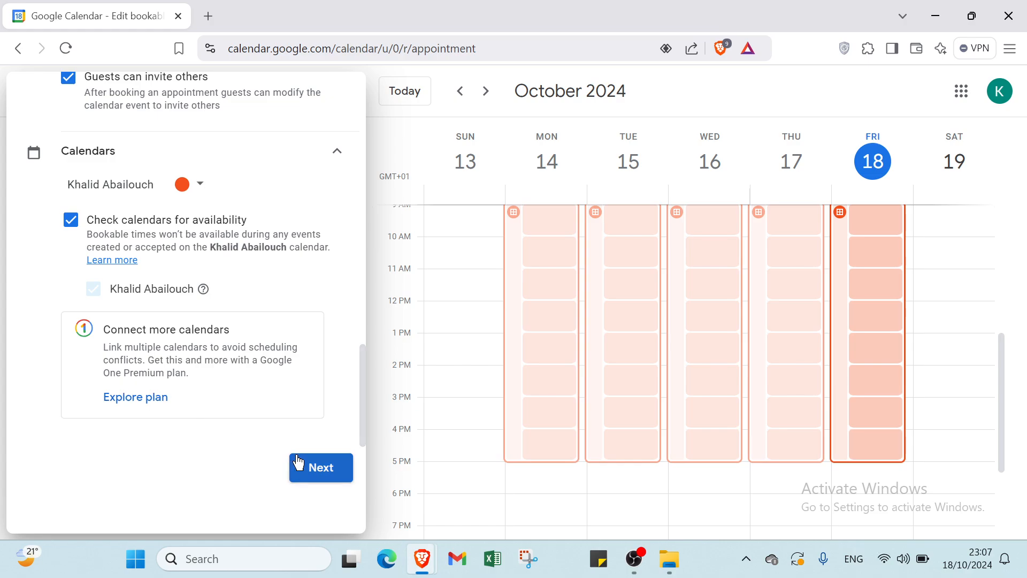
double_click(393, 144)
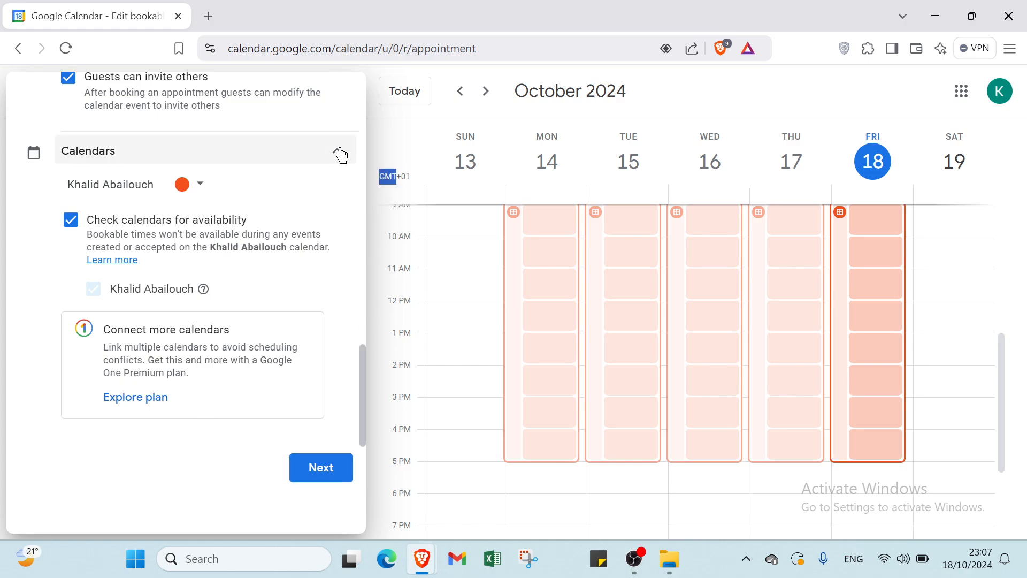
left_click(313, 158)
Step: Leave the appointment schedule, discarding its unsaved changes, and return to the week view
scroll(282, 202, "up", 10)
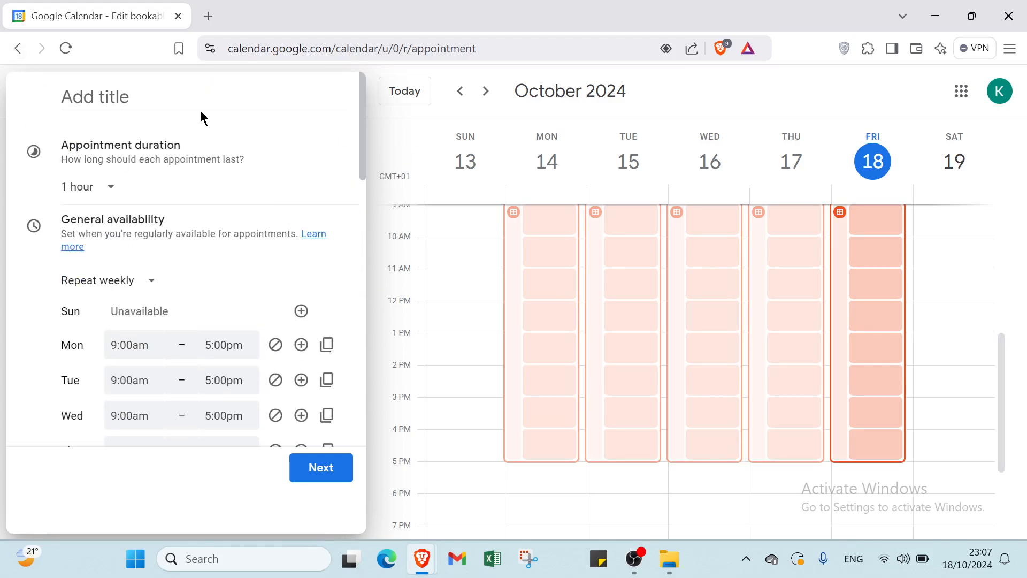
left_click(13, 51)
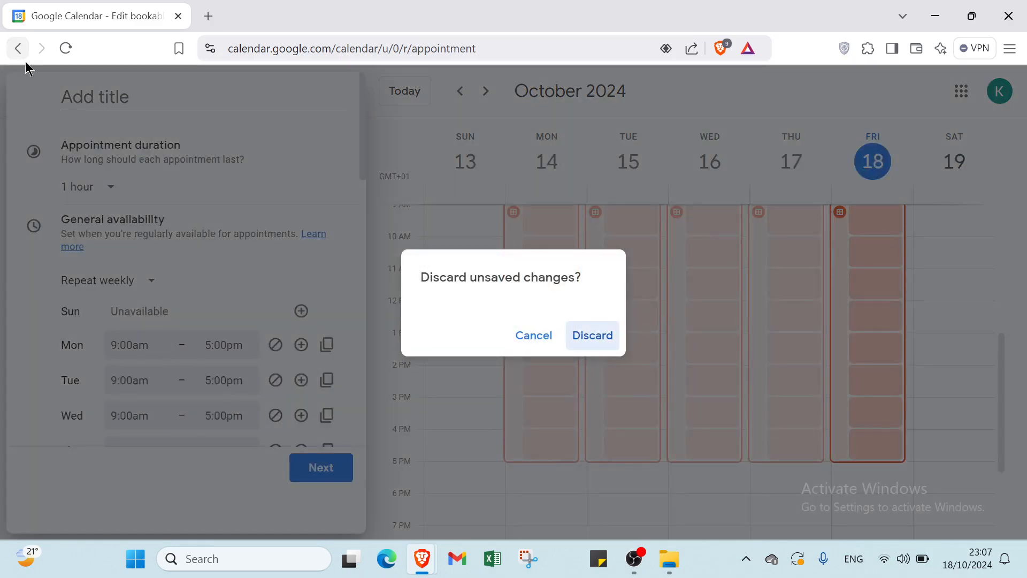
left_click(586, 343)
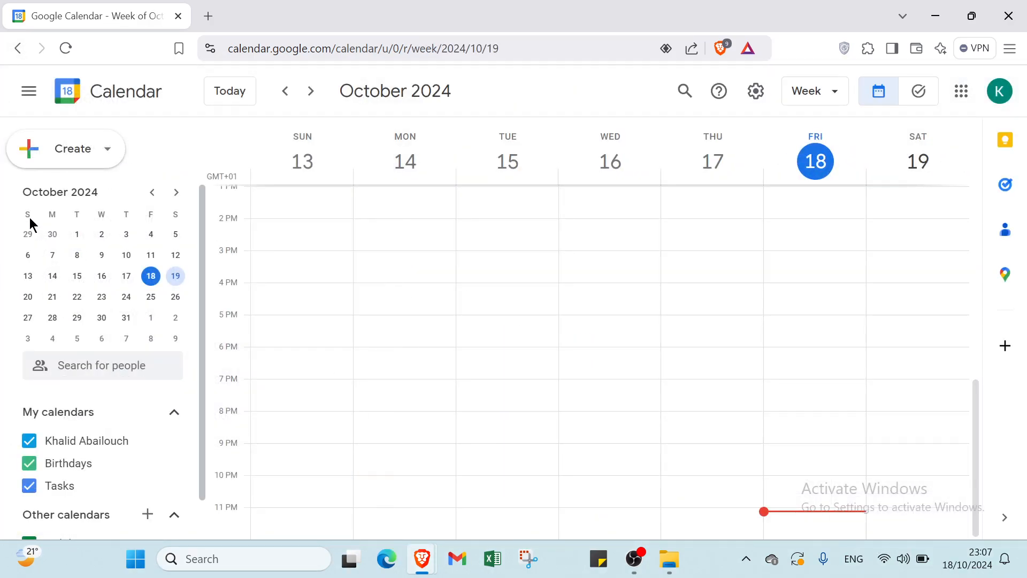
Step: Jump to the current week and collapse the sidebar to widen the calendar grid
left_click(233, 97)
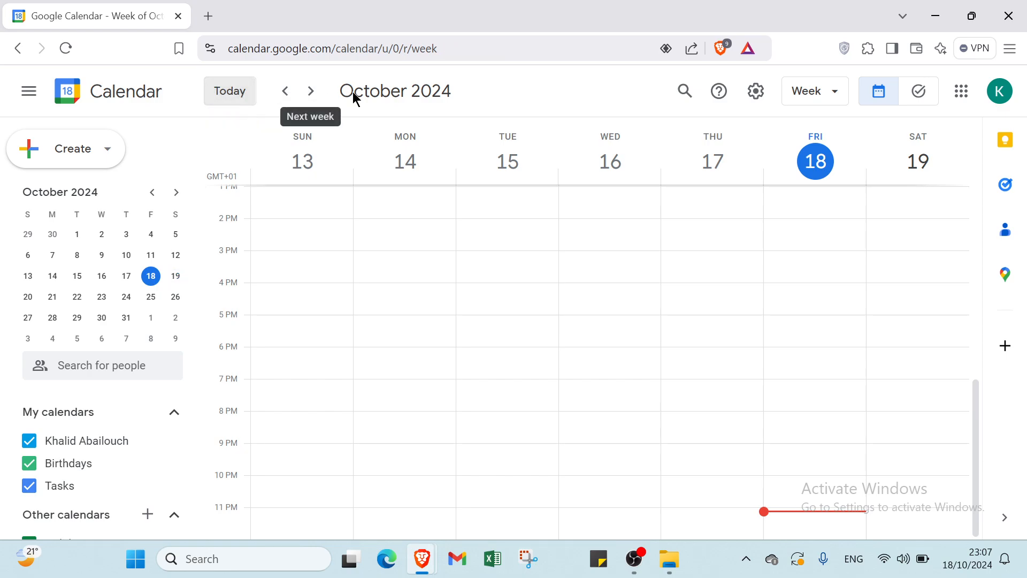
left_click(39, 99)
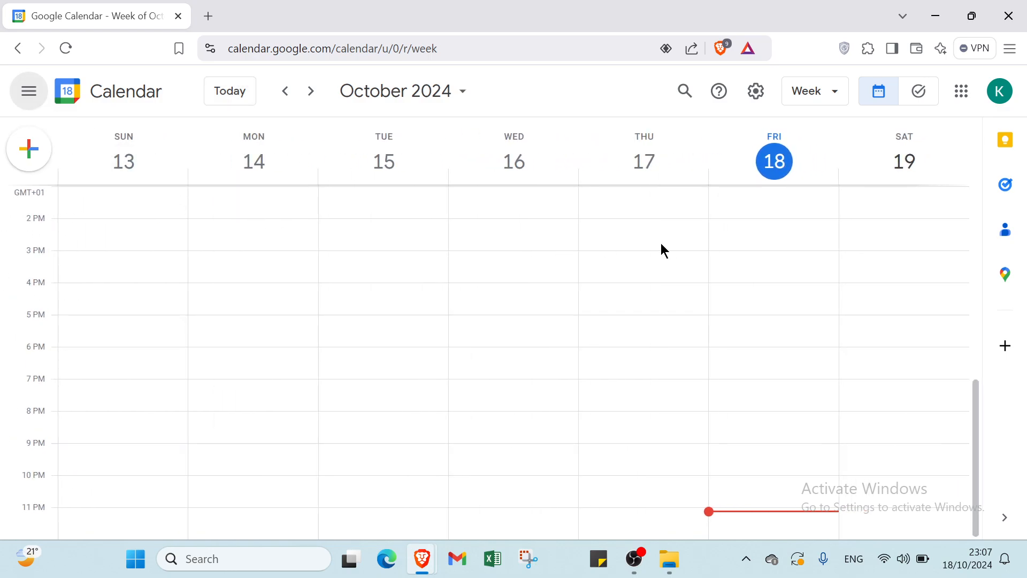
Step: Open a new entry in the Sunday, October 13, 1 PM slot, view its Task and Appointment schedule types, and close it
left_click(162, 204)
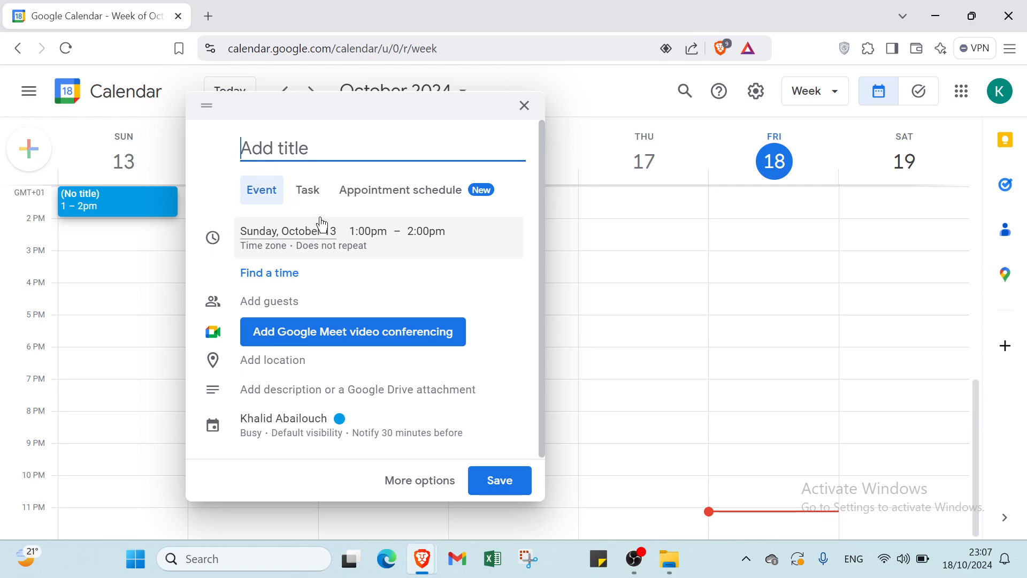
left_click(313, 193)
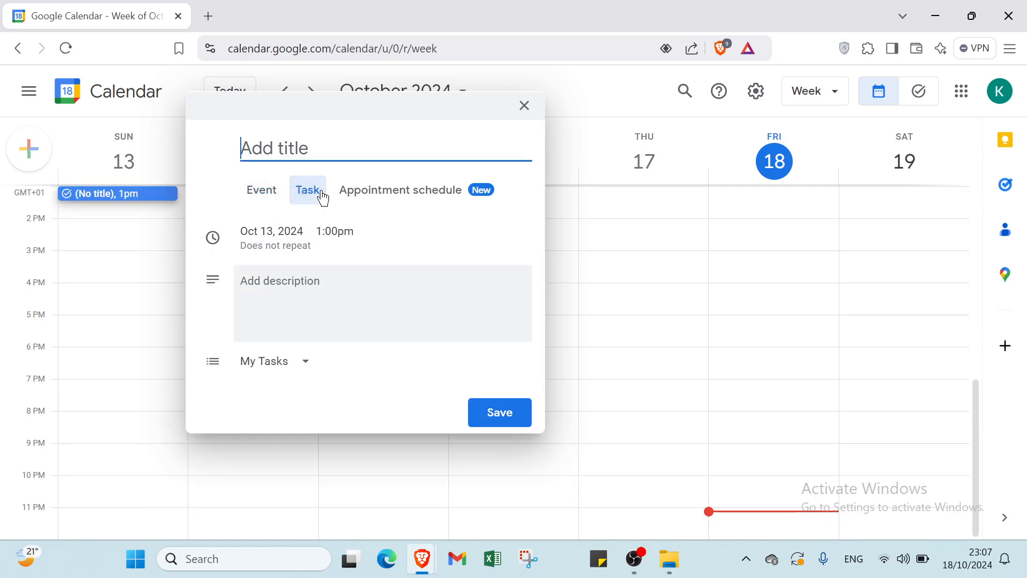
left_click(383, 198)
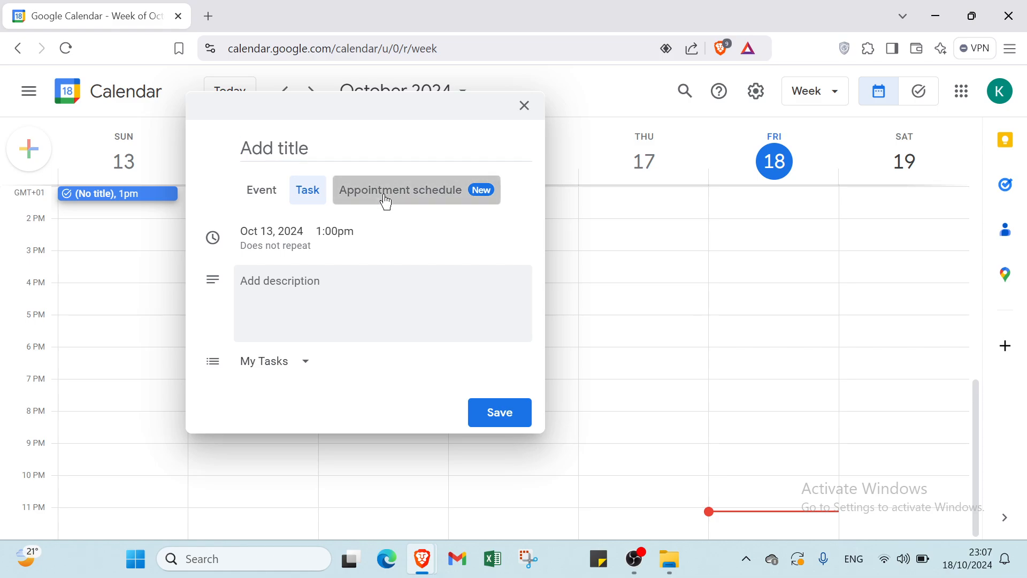
left_click(524, 105)
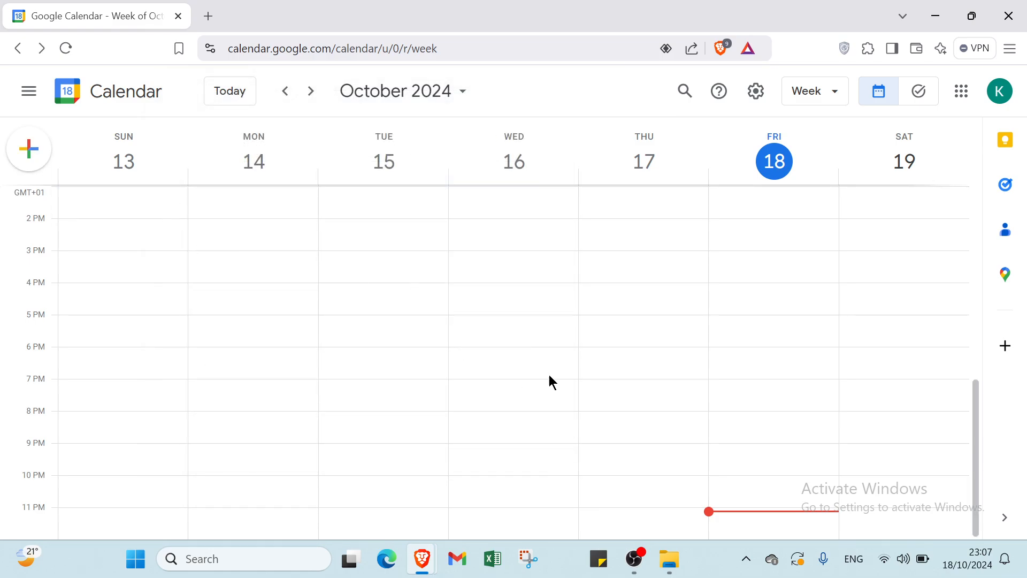
Step: Expand the sidebar and toggle the Birthdays and Tasks calendars off and back on under My calendars
left_click(28, 92)
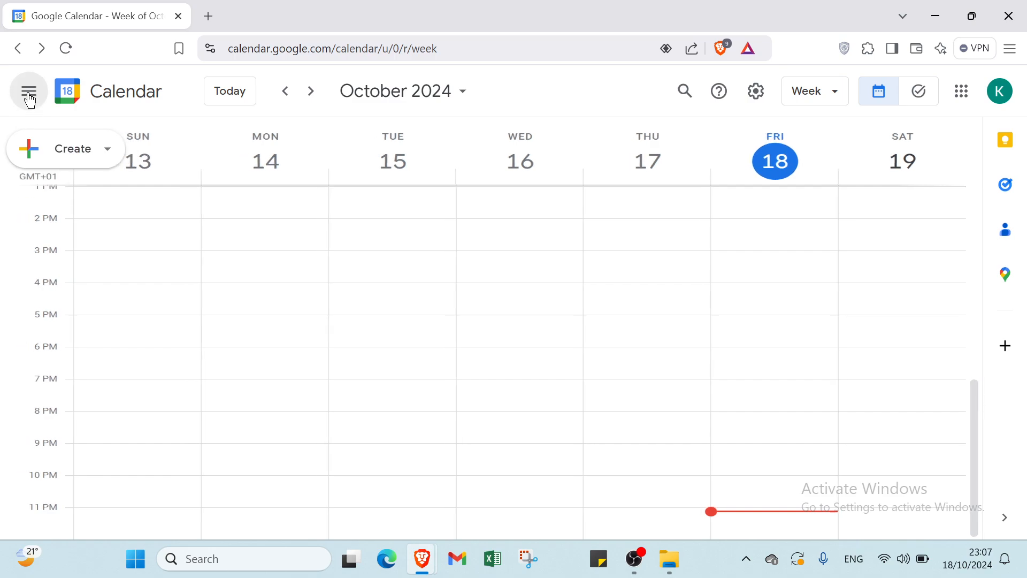
scroll(40, 373, "down", 2)
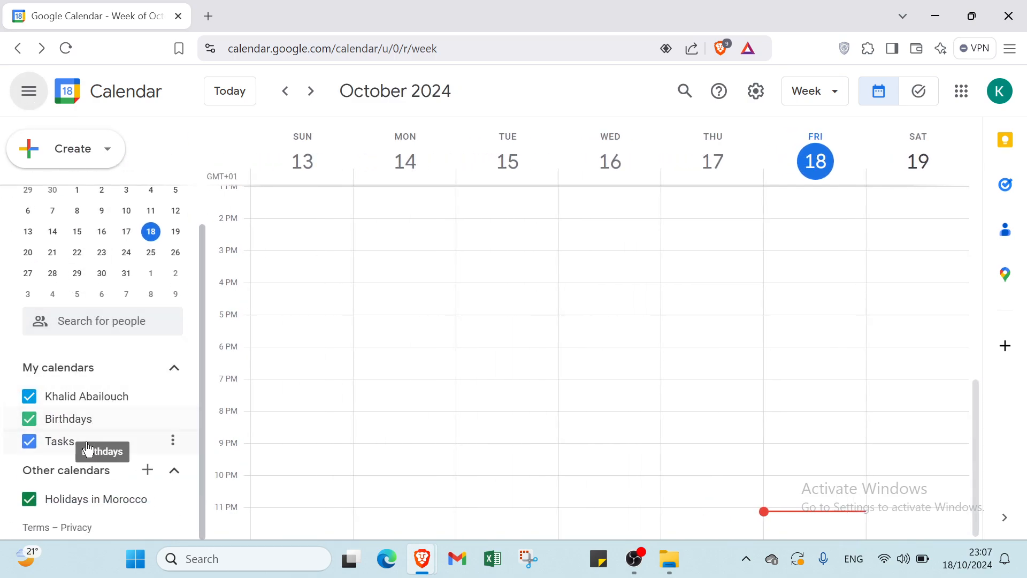
left_click(123, 418)
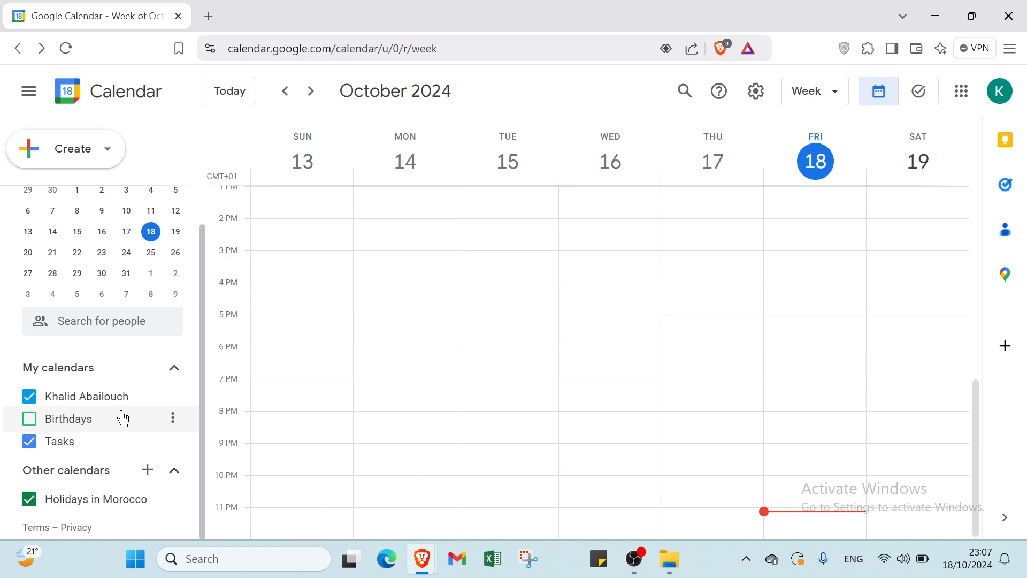
left_click(123, 418)
left_click(87, 437)
left_click(90, 447)
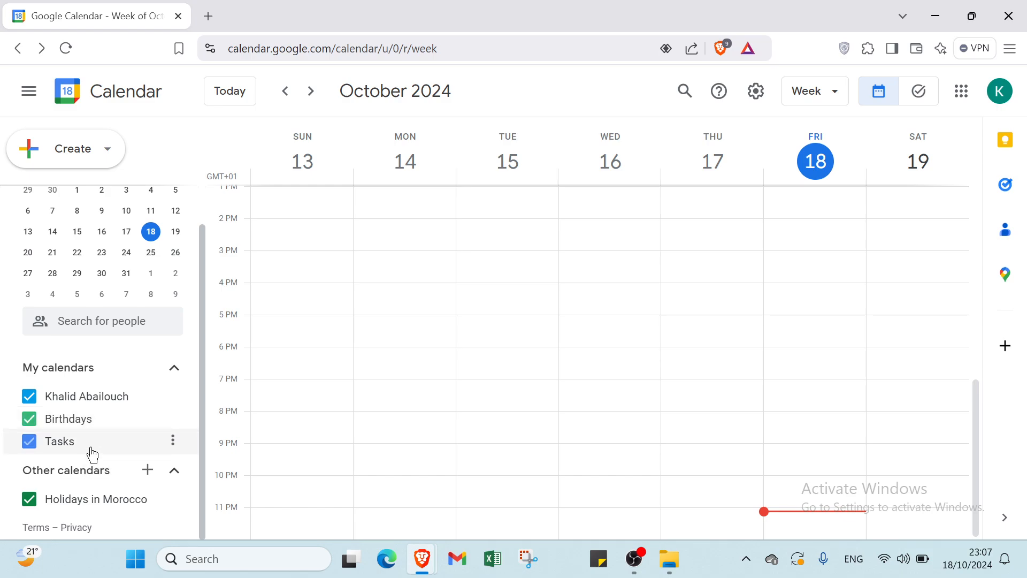
Step: Collapse and re-expand the Other calendars section, and view the Holidays in Morocco calendar's options without changing them
left_click(93, 472)
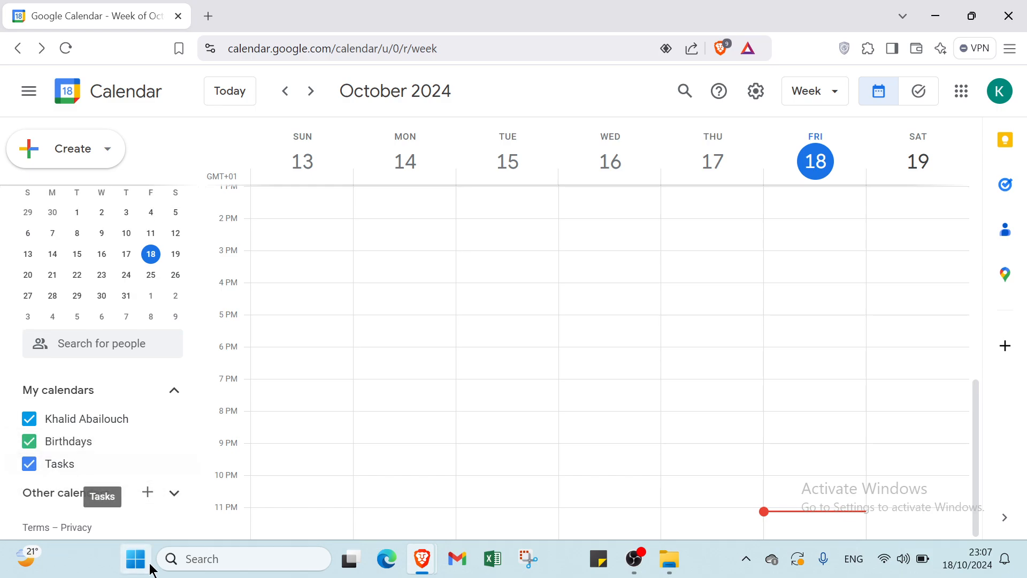
left_click(128, 497)
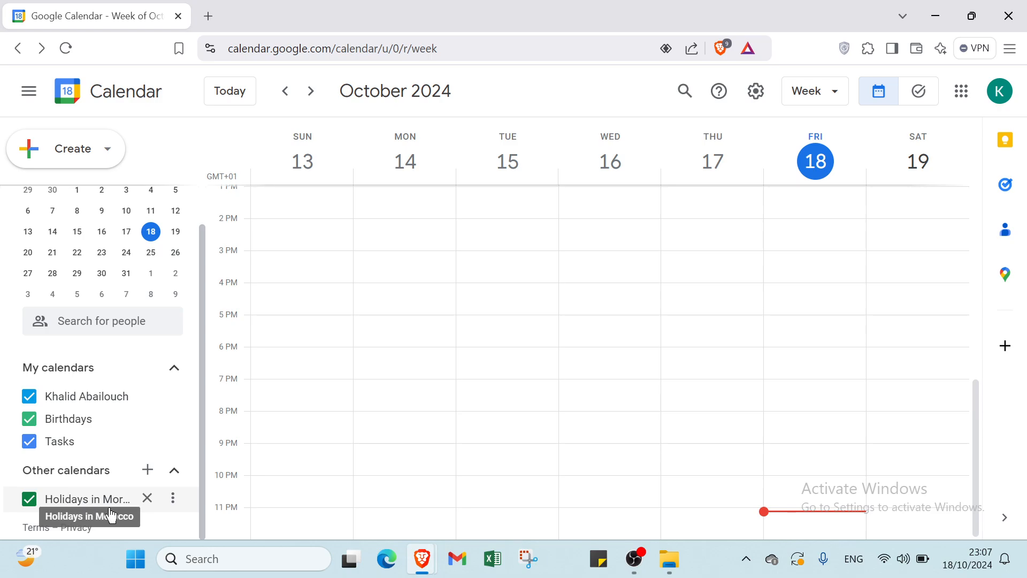
left_click(172, 499)
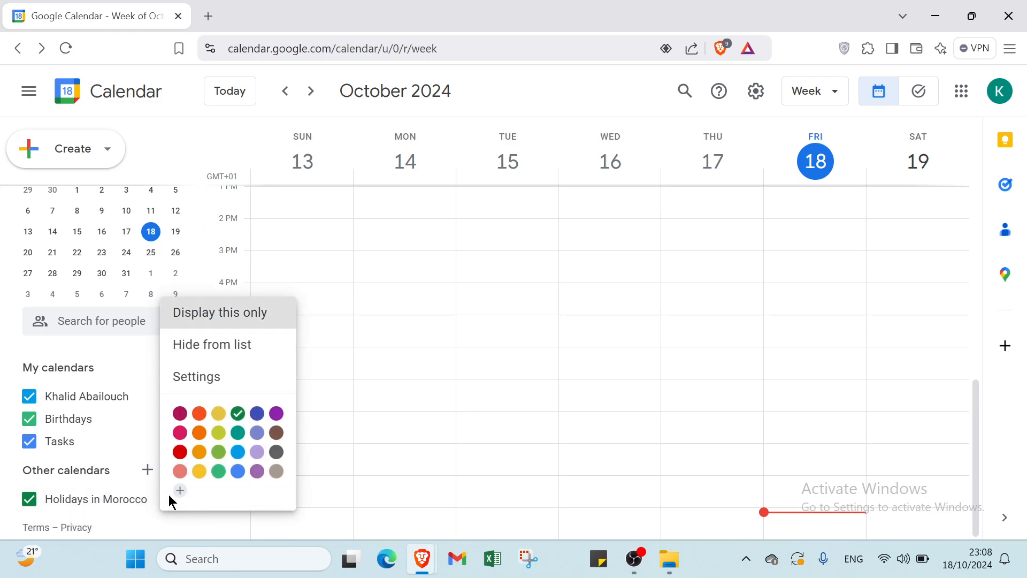
left_click(156, 526)
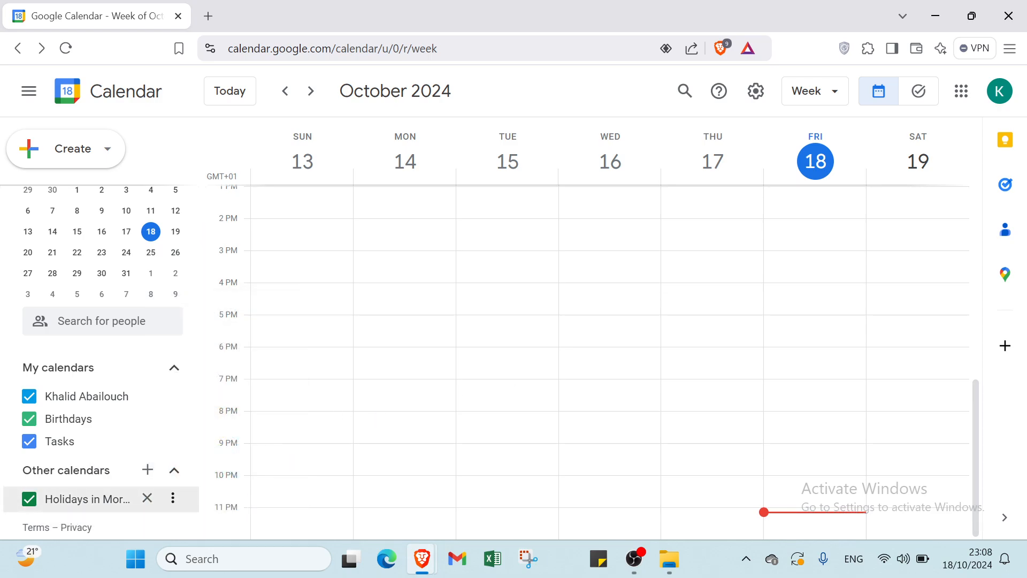
Step: Open the Keep notes panel, start a blank note to view its fields, and close the panel
left_click(1005, 143)
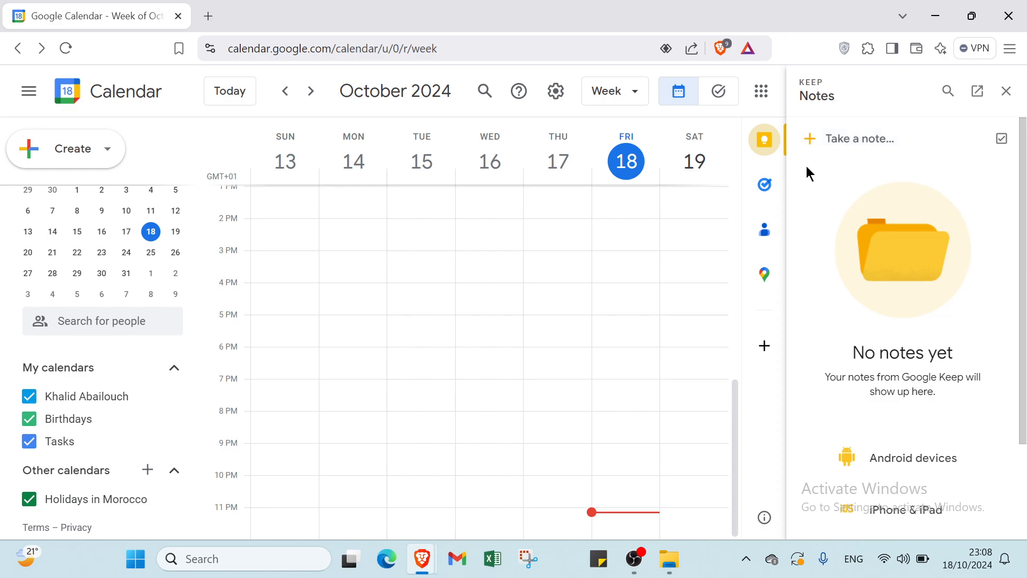
left_click(830, 151)
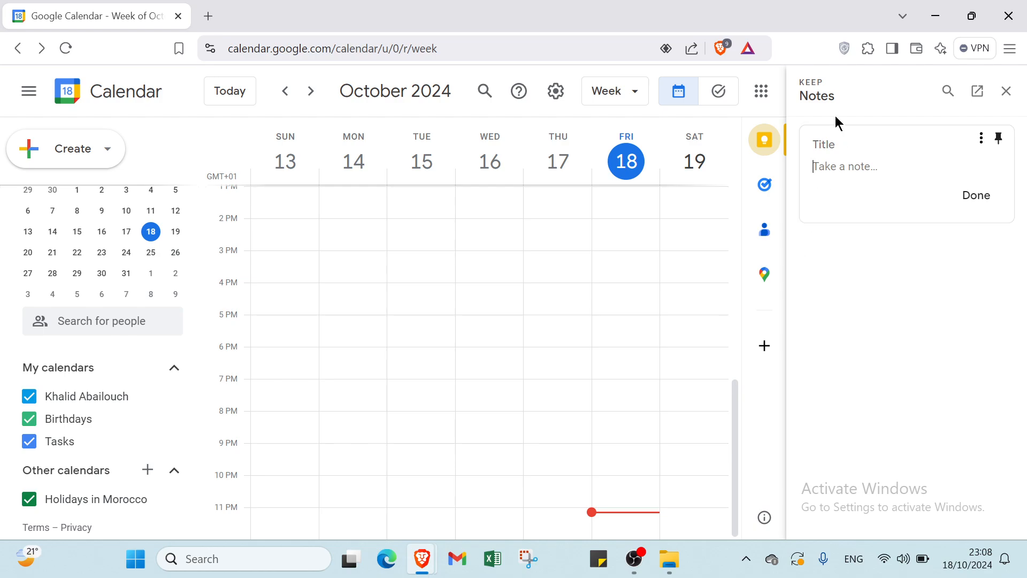
left_click(1006, 91)
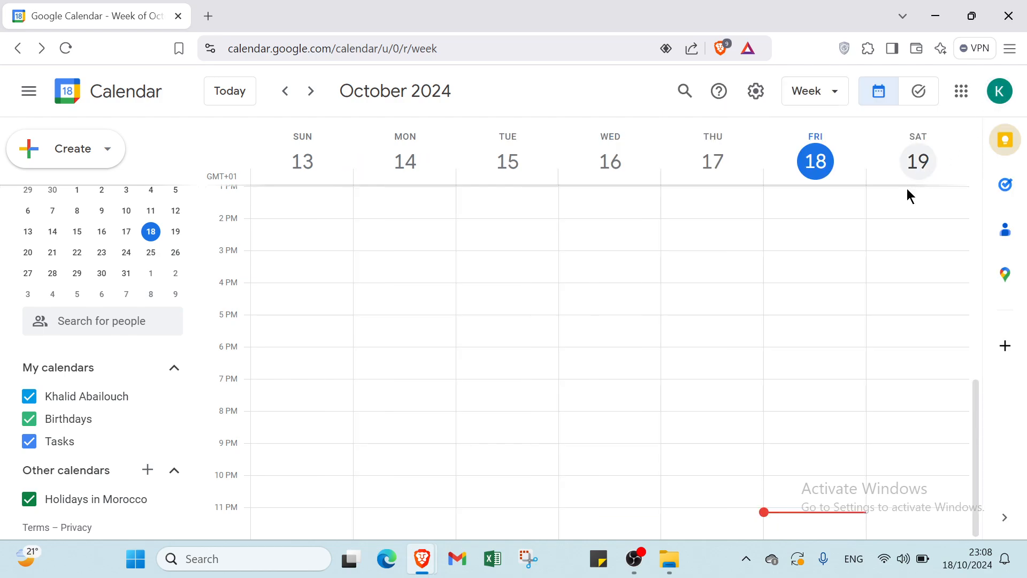
Step: Open the Tasks side panel, and view the list of Google apps and close it
left_click(1001, 192)
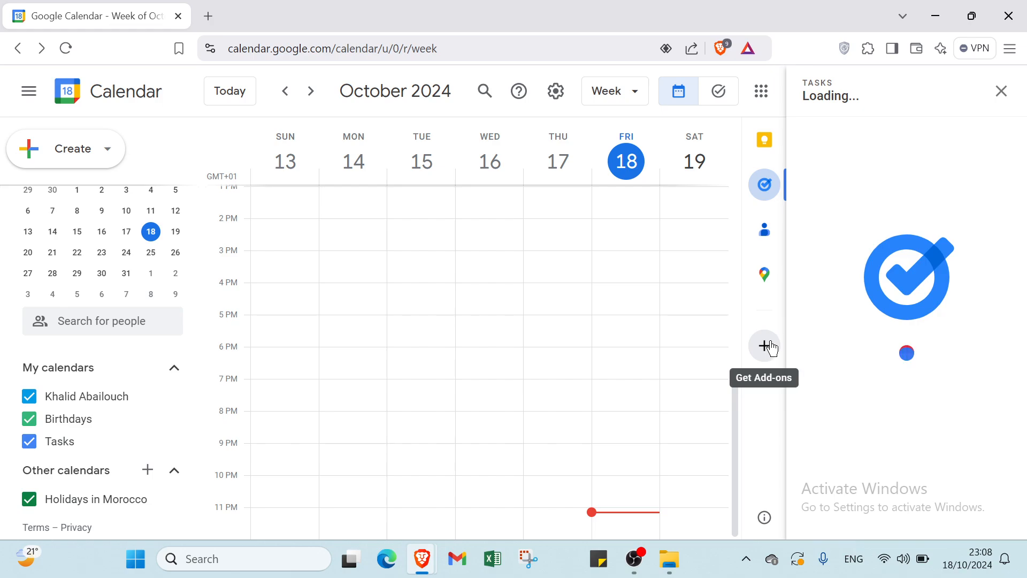
left_click(770, 102)
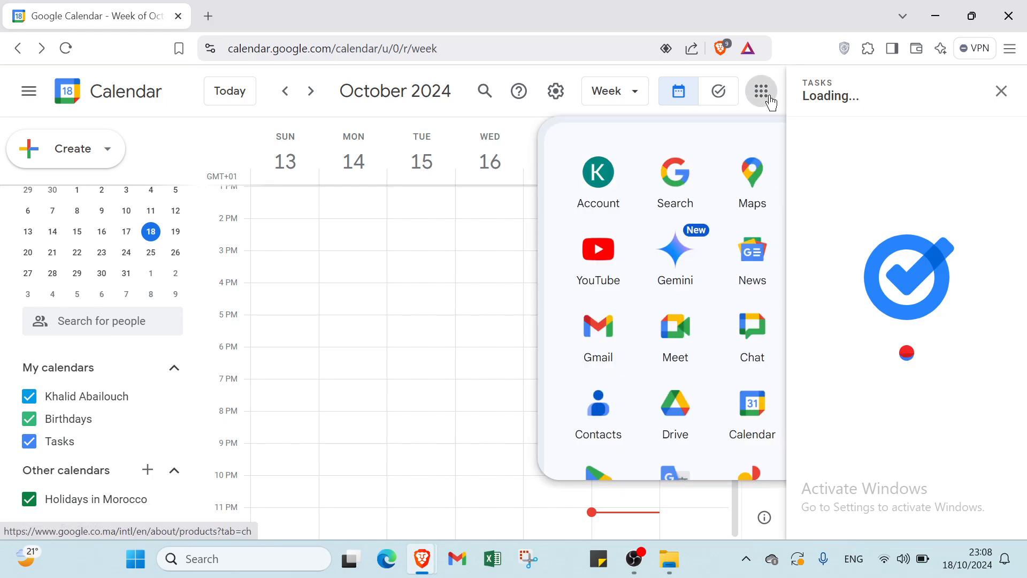
left_click(770, 102)
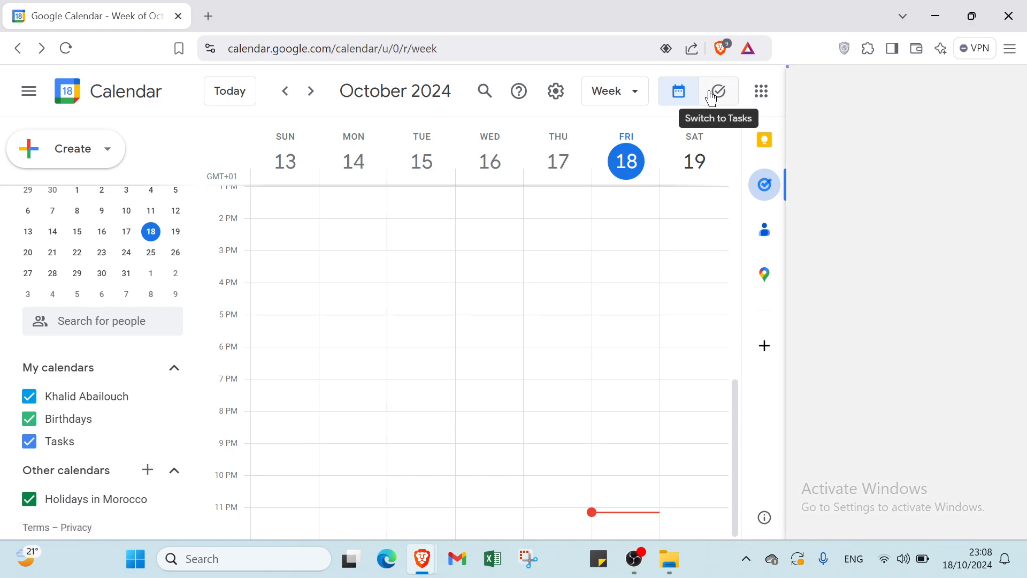
Step: View the calendar view options and the people search suggestions, closing each without choosing anything
left_click(625, 91)
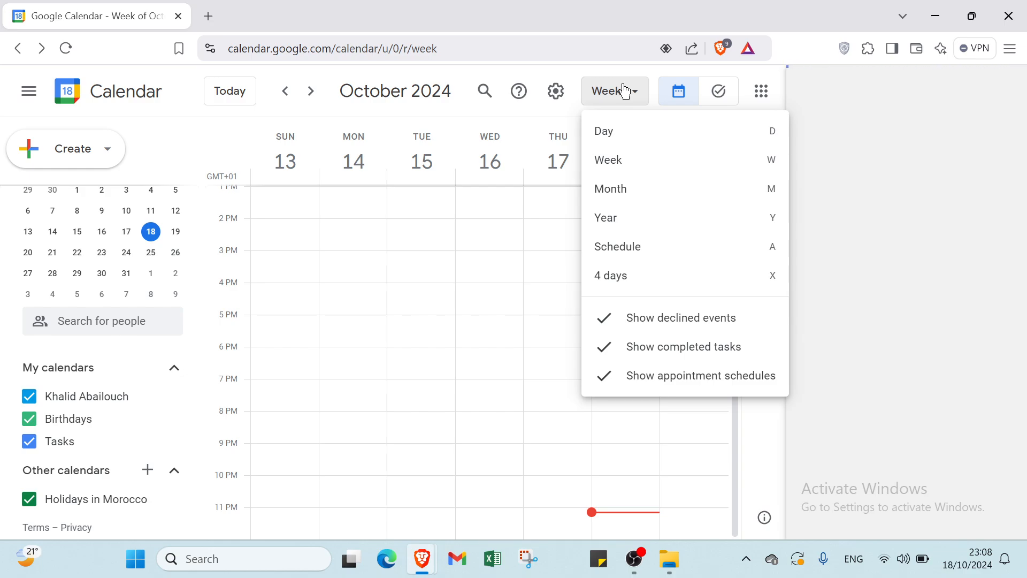
left_click(625, 91)
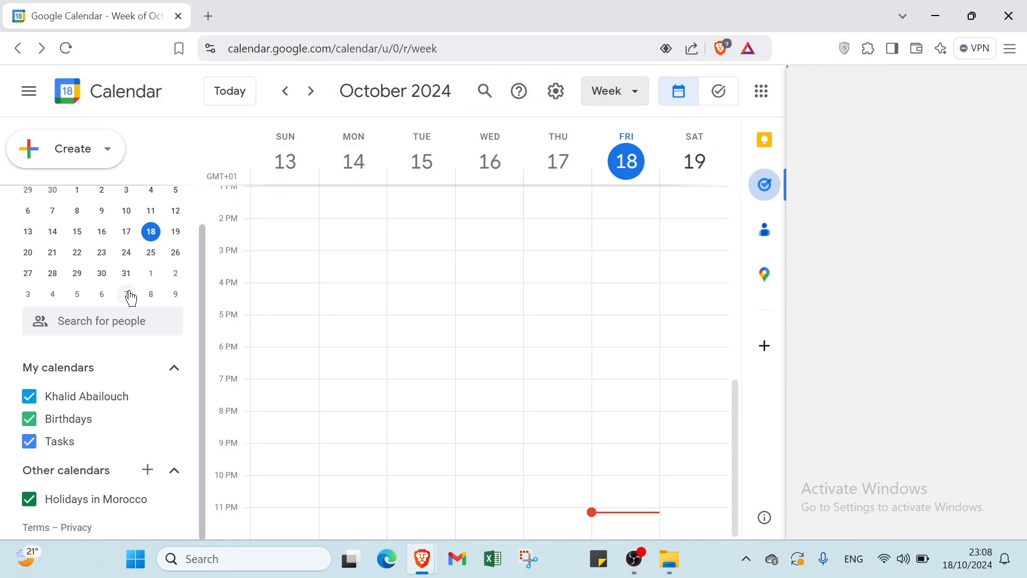
left_click(144, 320)
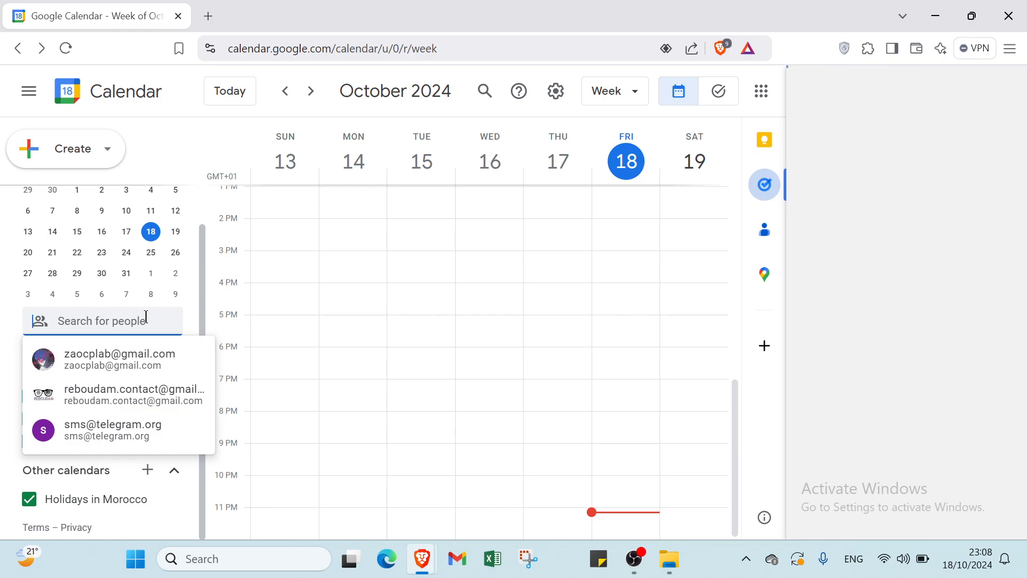
left_click(193, 303)
Step: Page the sidebar's mini calendar forward to September 2025 and back to October 2024
scroll(137, 282, "up", 1)
scroll(137, 283, "up", 1)
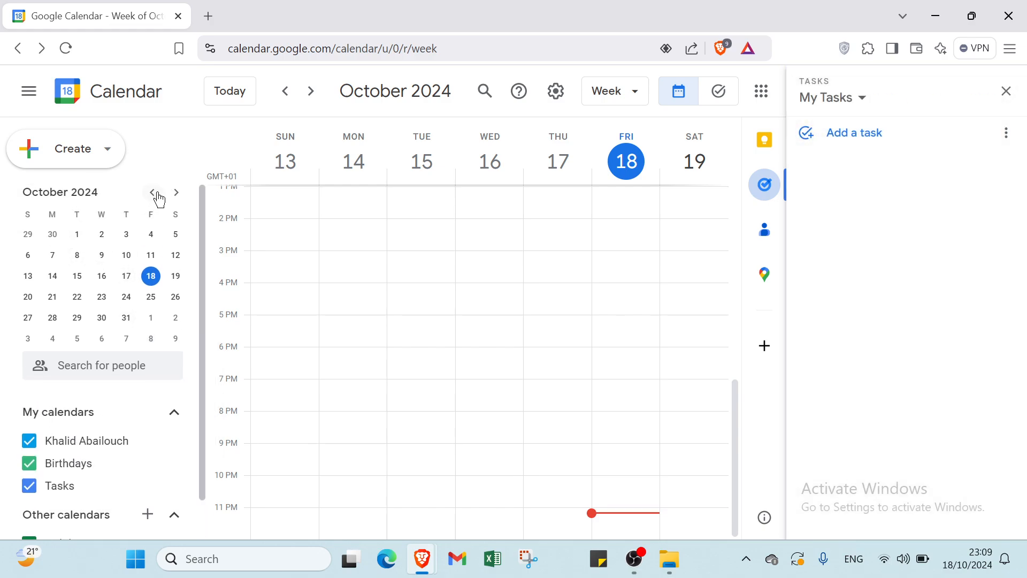
left_click(173, 196)
left_click(174, 196)
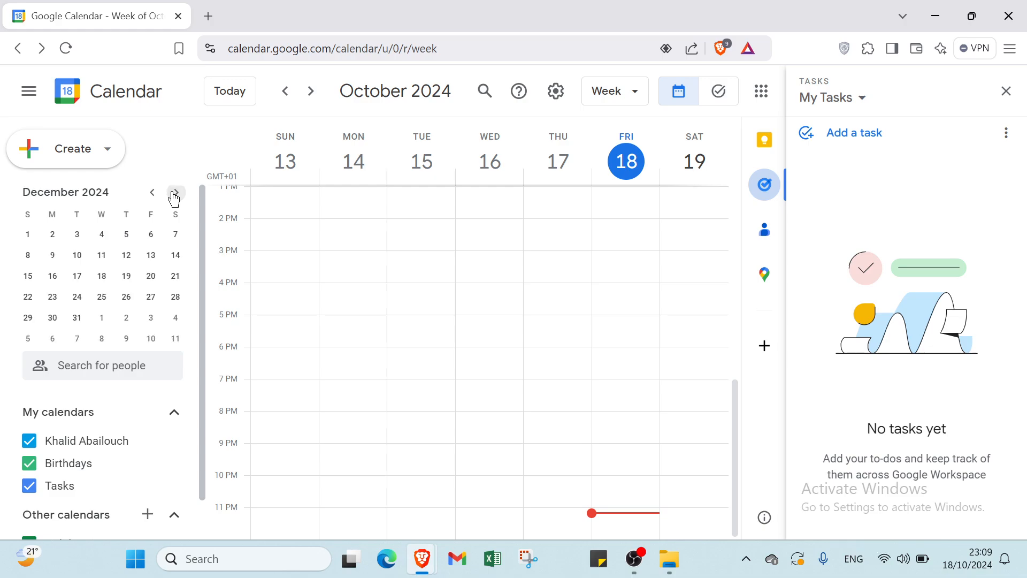
left_click(174, 196)
left_click(174, 196)
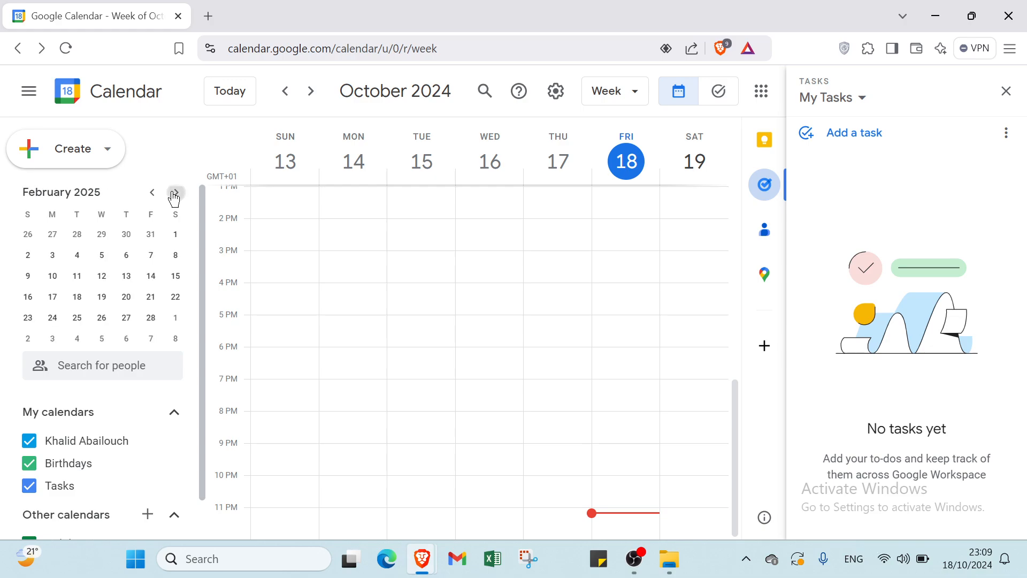
left_click(174, 195)
left_click(174, 195)
left_click(174, 196)
left_click(174, 195)
left_click(174, 196)
left_click(174, 196)
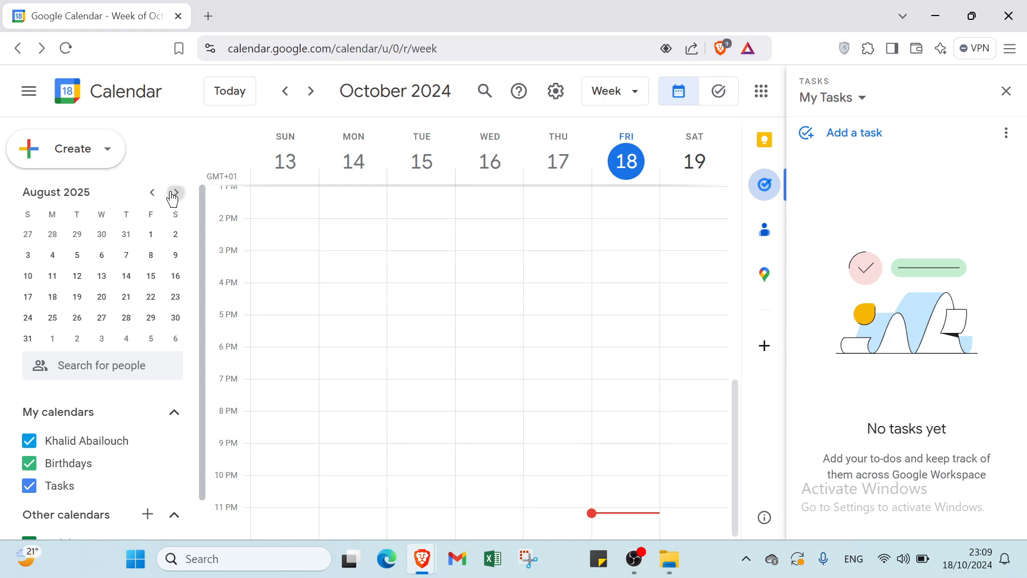
left_click(174, 196)
left_click(153, 194)
left_click(154, 193)
left_click(153, 194)
left_click(153, 194)
left_click(154, 194)
left_click(154, 194)
left_click(154, 194)
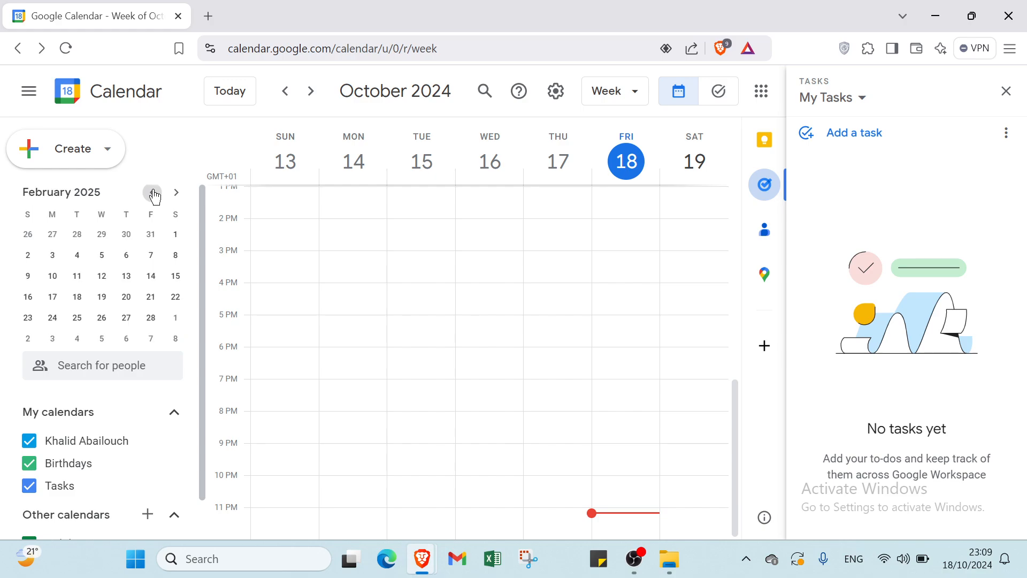
left_click(153, 194)
left_click(154, 194)
left_click(153, 194)
left_click(154, 193)
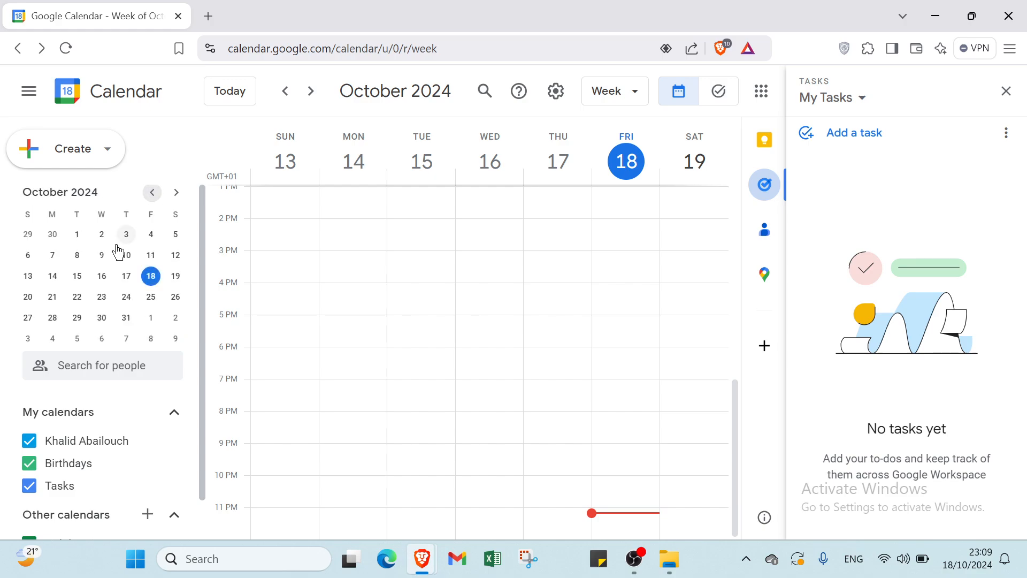
Step: Page the sidebar's mini calendar forward to April 2025 and back to July 2024
left_click(175, 203)
left_click(175, 204)
left_click(175, 203)
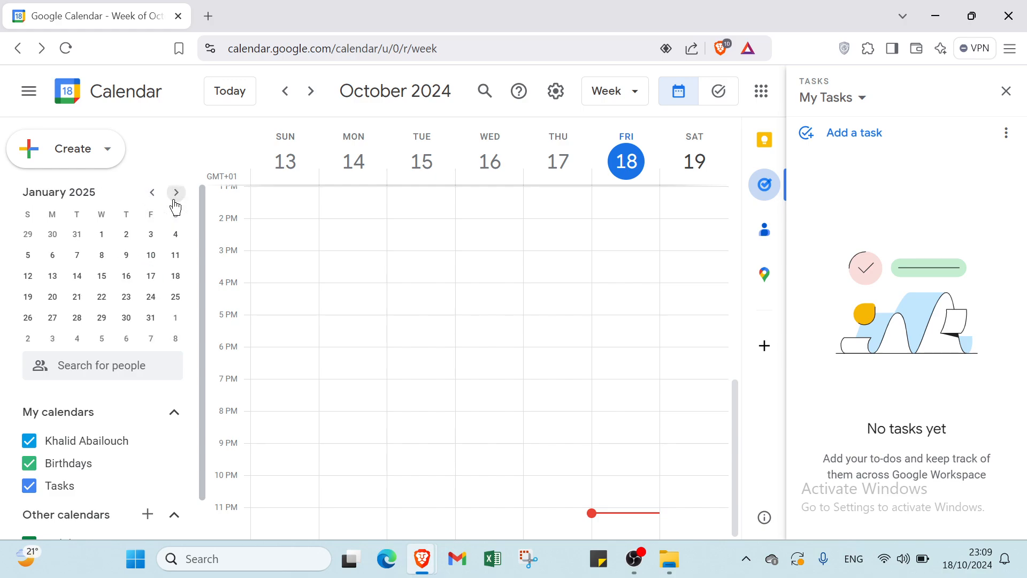
left_click(175, 203)
left_click(175, 203)
left_click(175, 194)
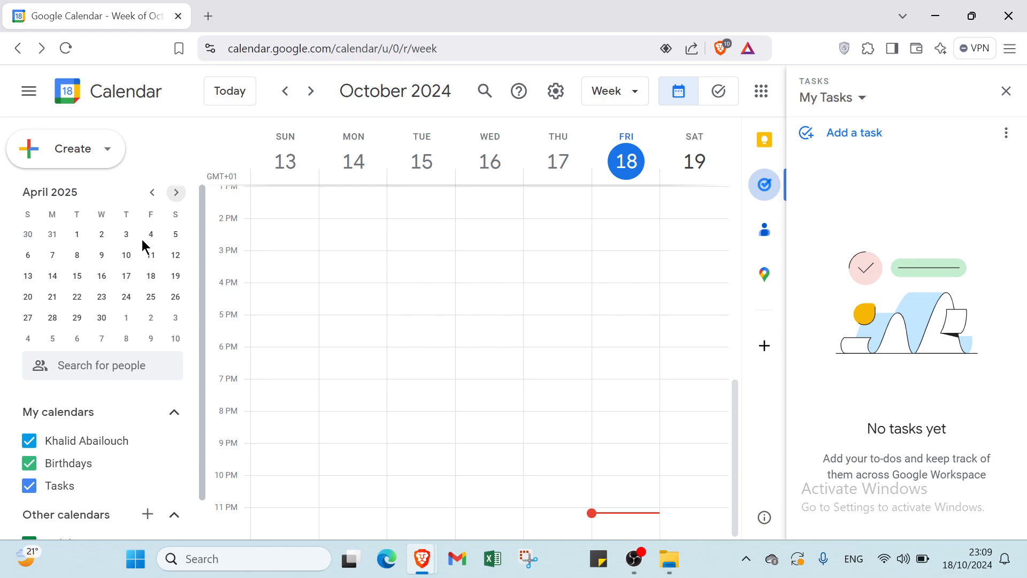
left_click(158, 201)
left_click(158, 202)
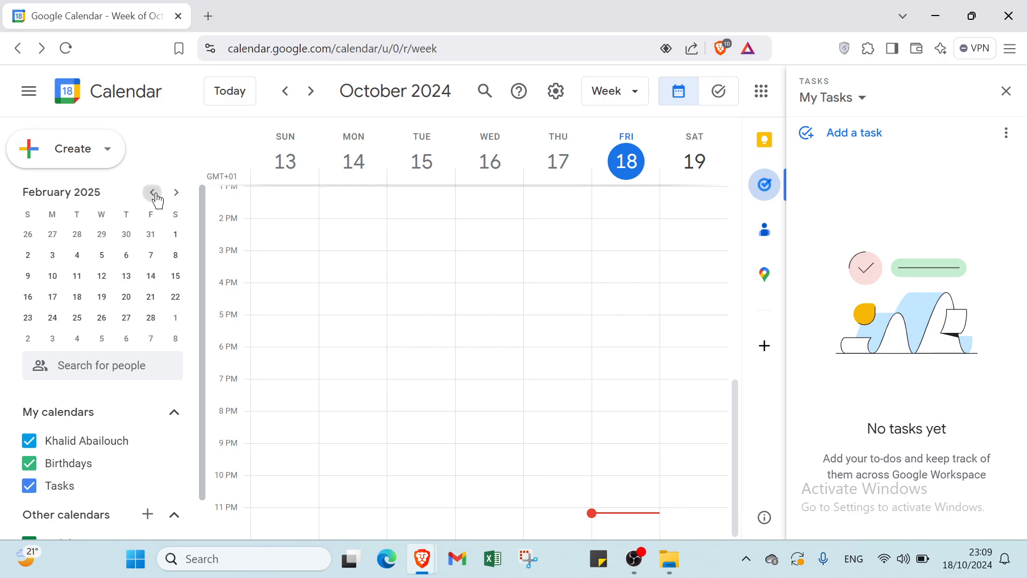
left_click(158, 202)
left_click(158, 201)
left_click(158, 201)
left_click(157, 201)
left_click(157, 201)
left_click(157, 200)
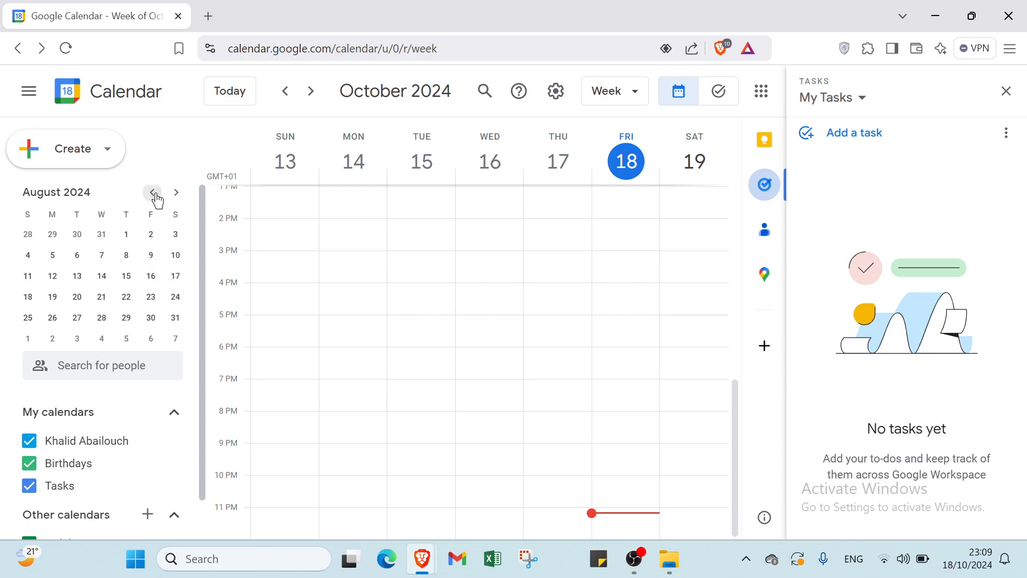
left_click(157, 200)
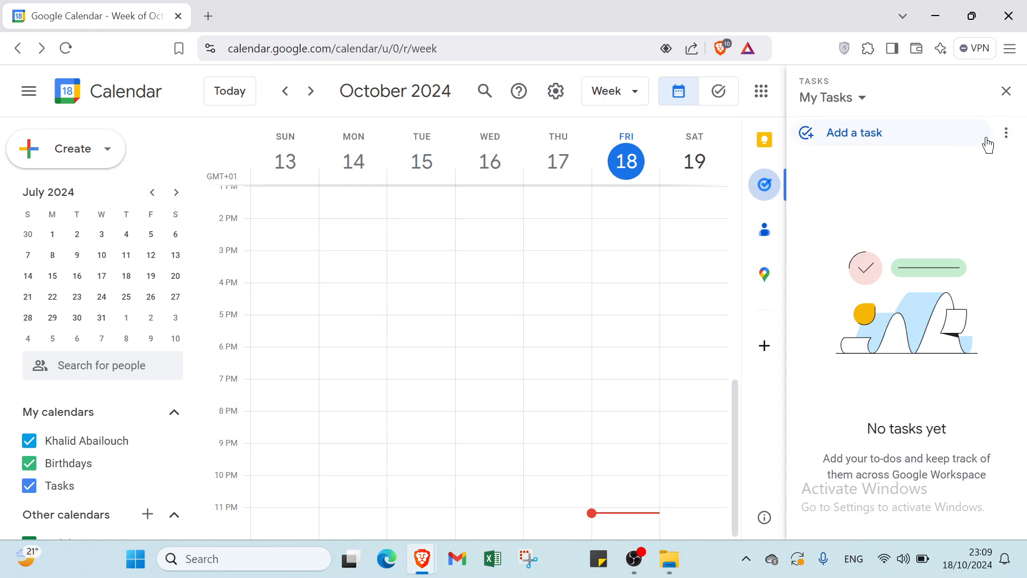
Step: Try to add a task in the My Tasks list, and open the Contacts and Maps side panels
left_click(944, 142)
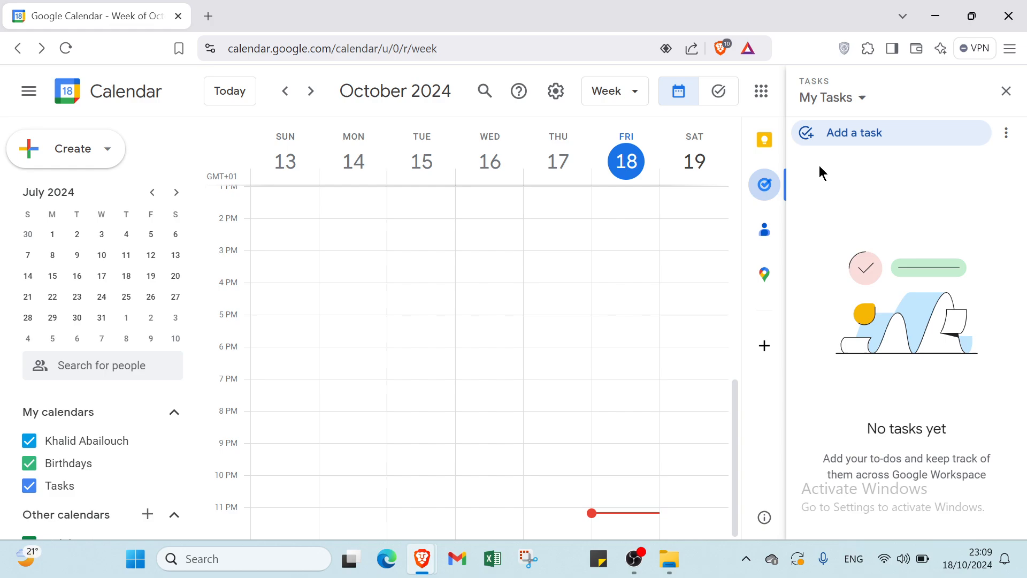
left_click(762, 231)
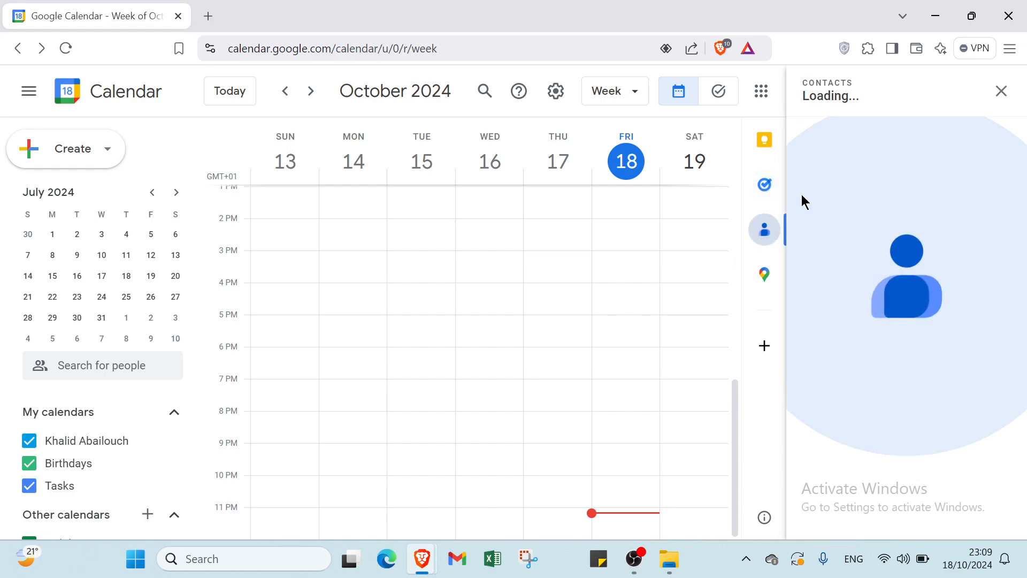
left_click(775, 283)
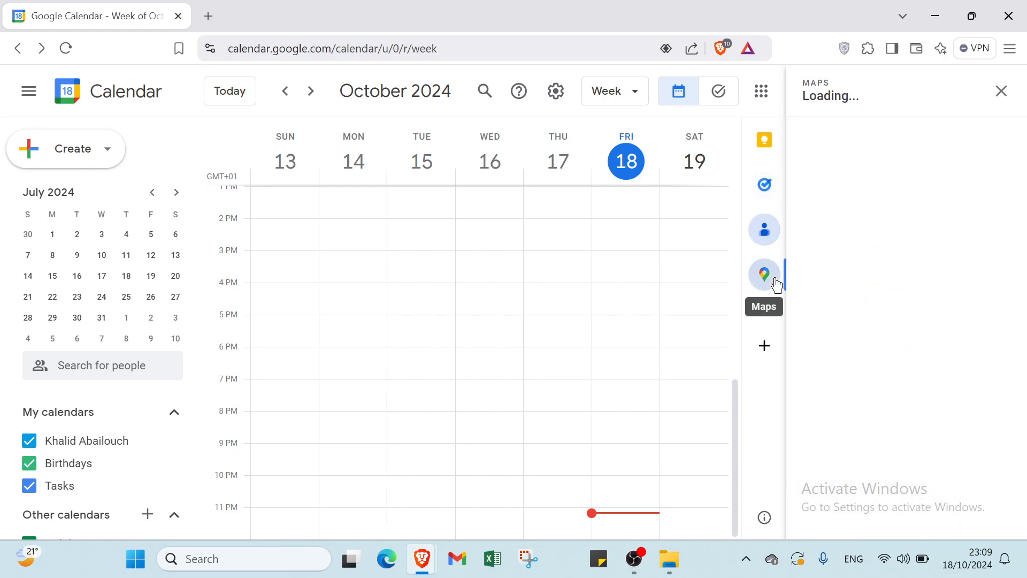
Step: Open the Google Workspace Marketplace add-ons, browse the apps that work with Calendar, and close it
left_click(765, 348)
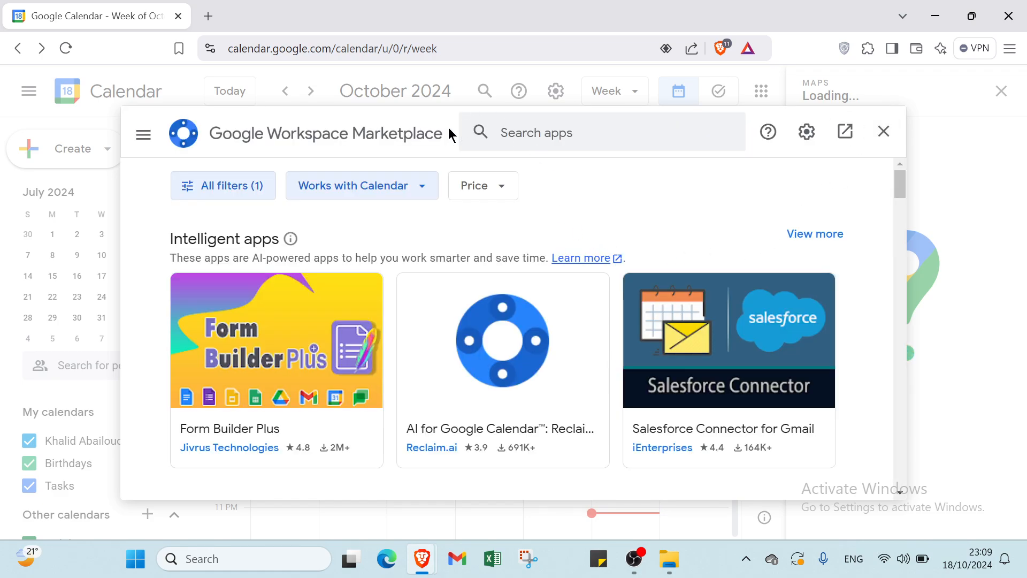
scroll(295, 290, "down", 15)
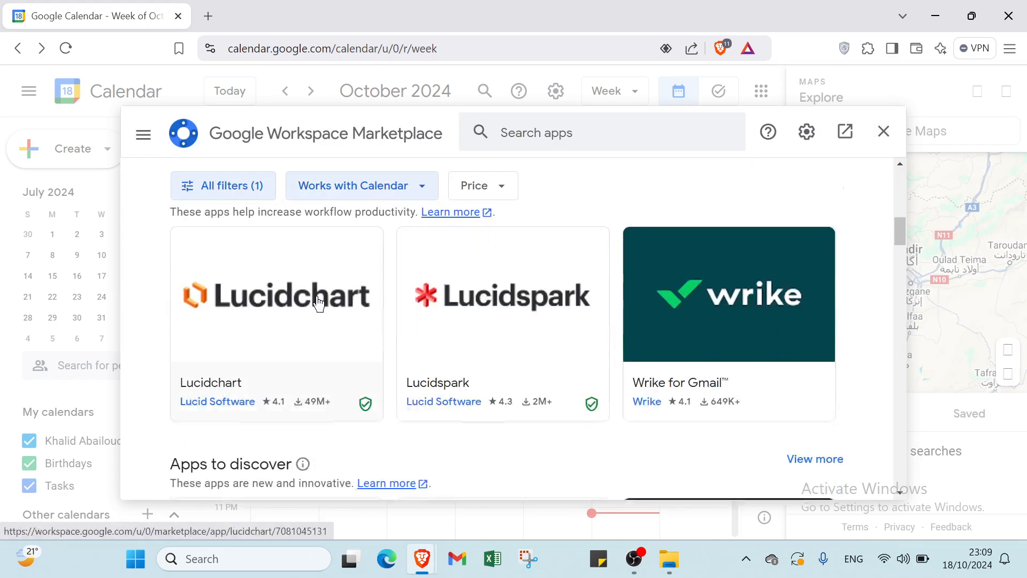
scroll(691, 297, "up", 10)
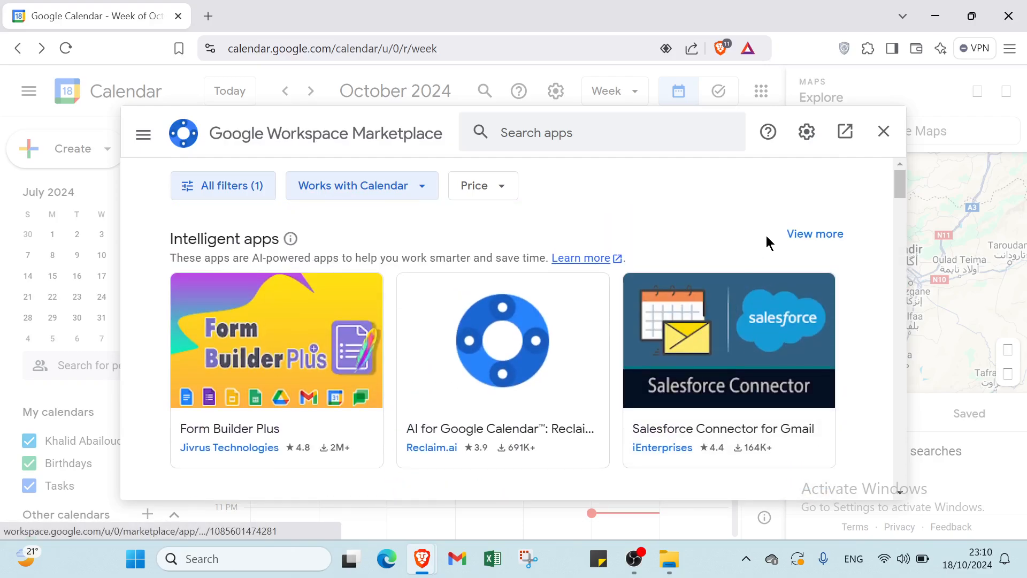
left_click(882, 132)
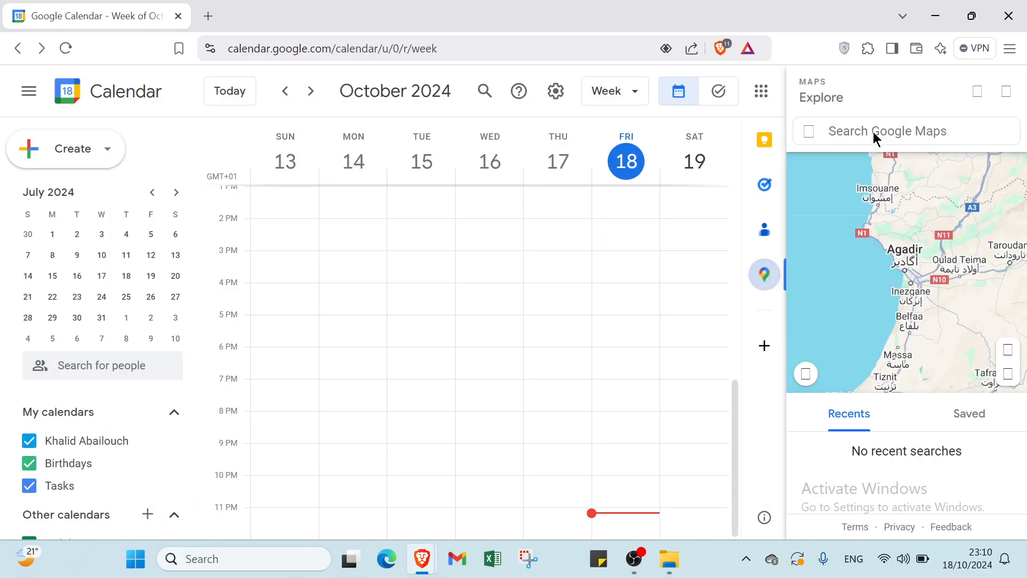
Step: Open and close the list of Google apps, and close the Maps side panel
left_click(761, 102)
left_click(761, 102)
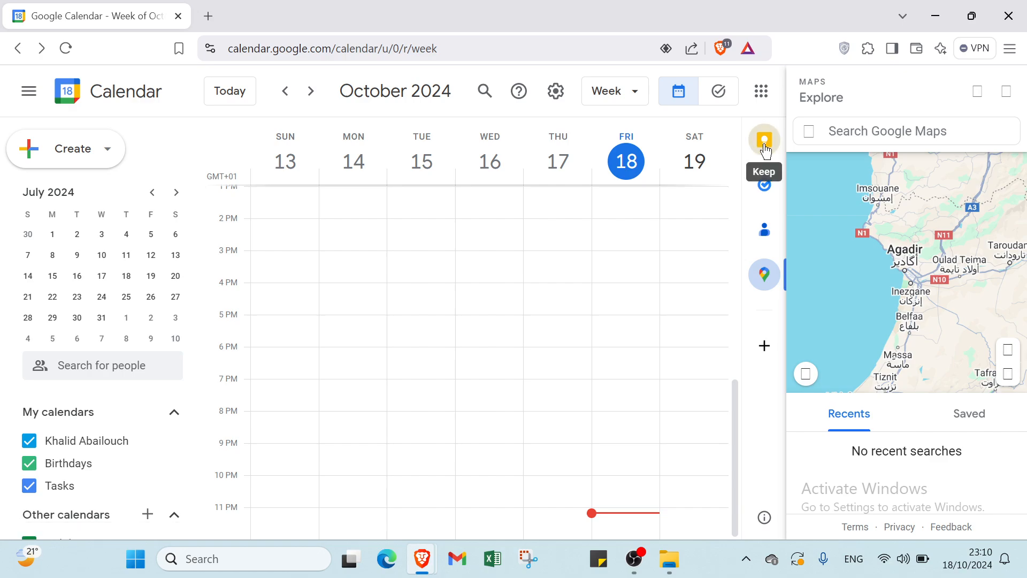
left_click(758, 275)
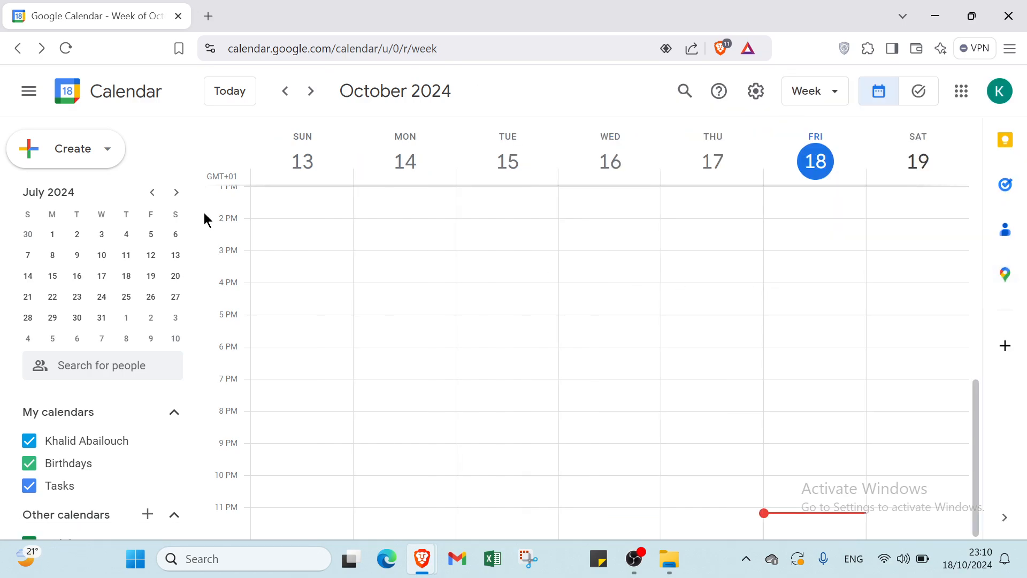